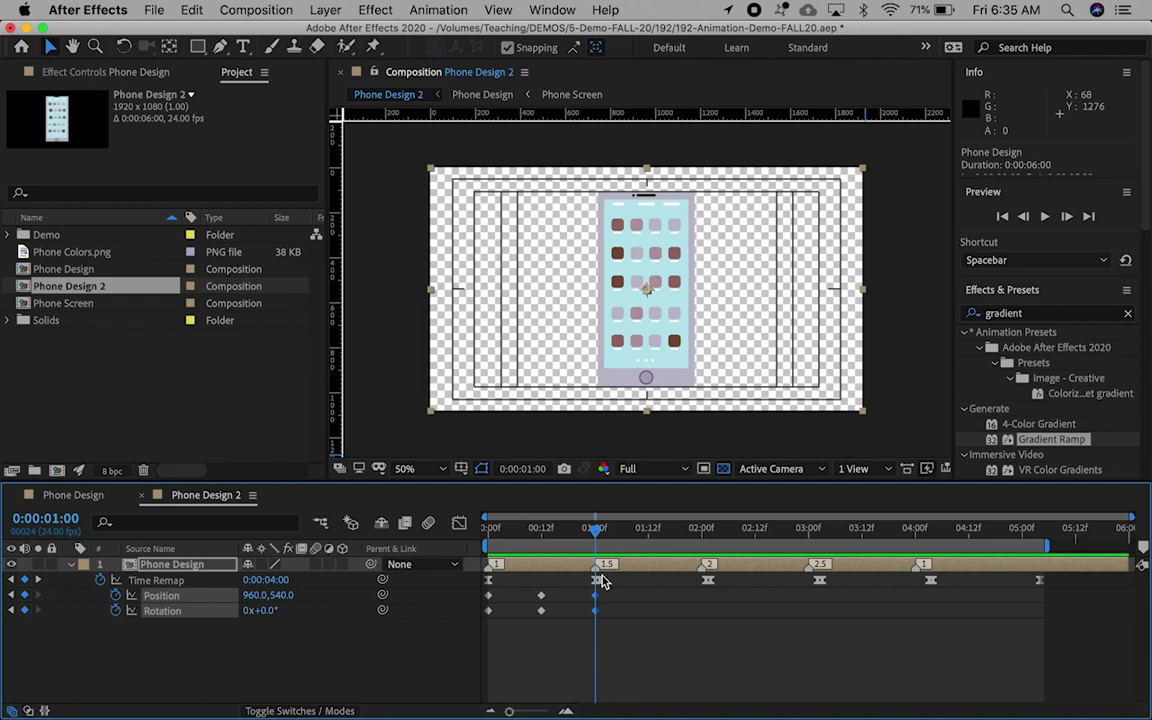
Step: Move the phone off-screen to about 2312, 1632 at one second and to about -656, 1612 at the first frame
click(168, 658)
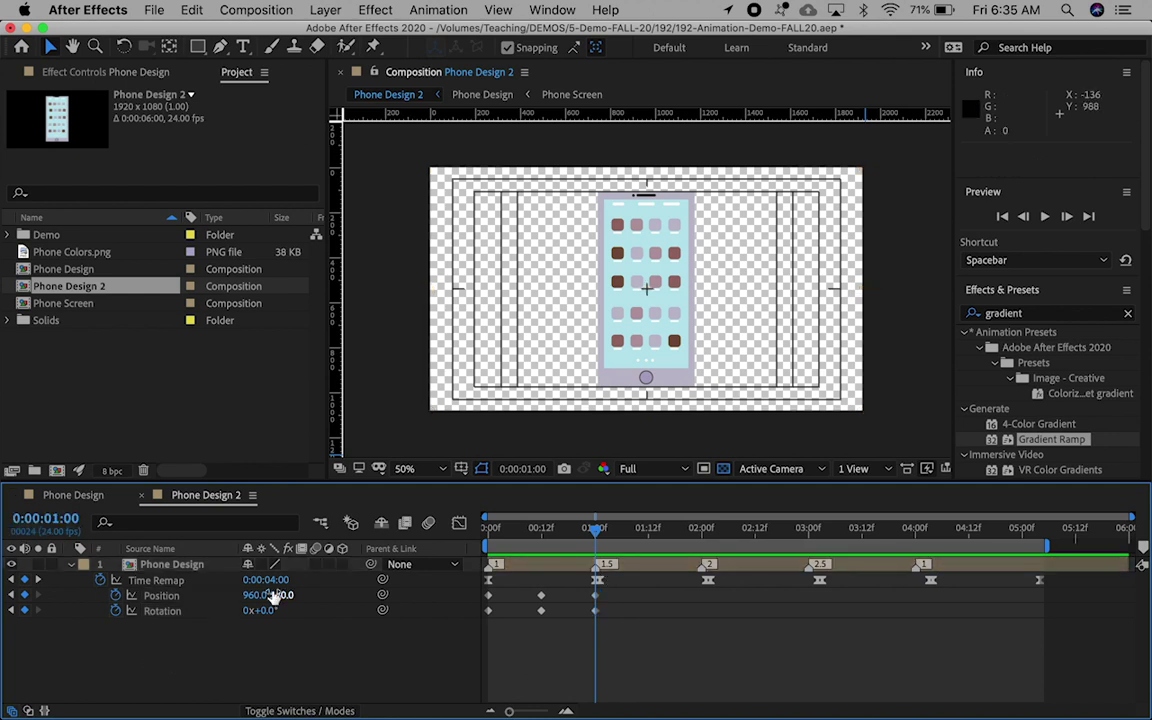
drag(717, 337, 953, 564)
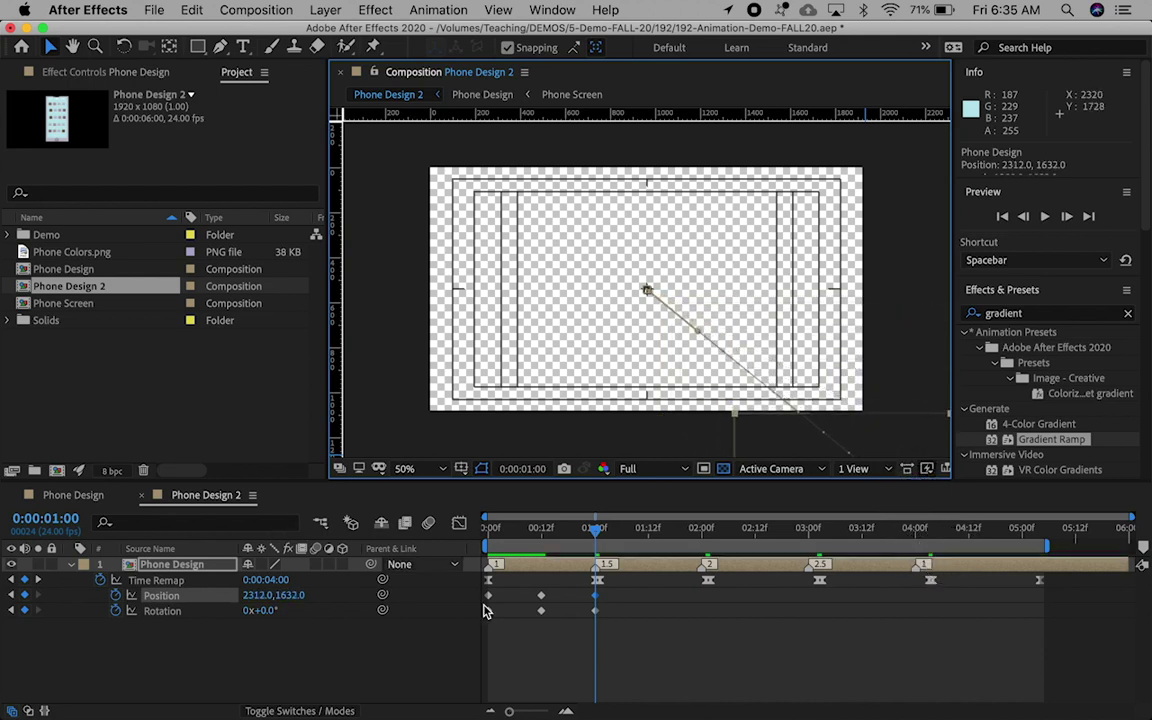
key(Home)
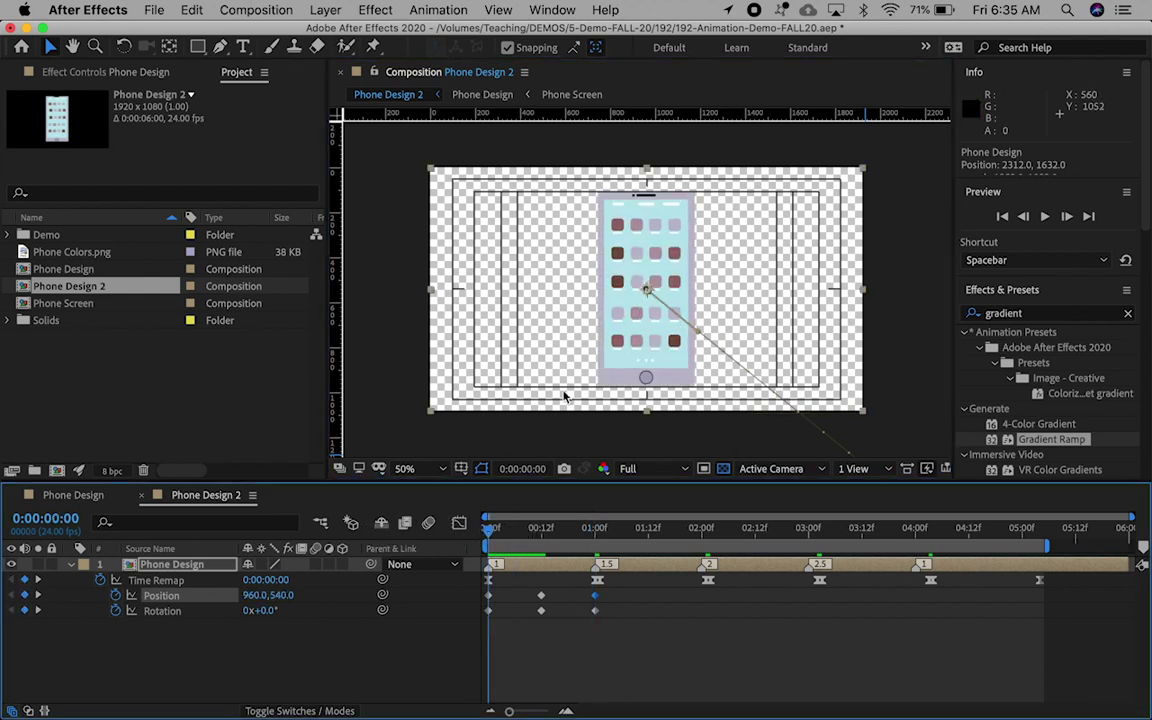
drag(576, 276, 278, 557)
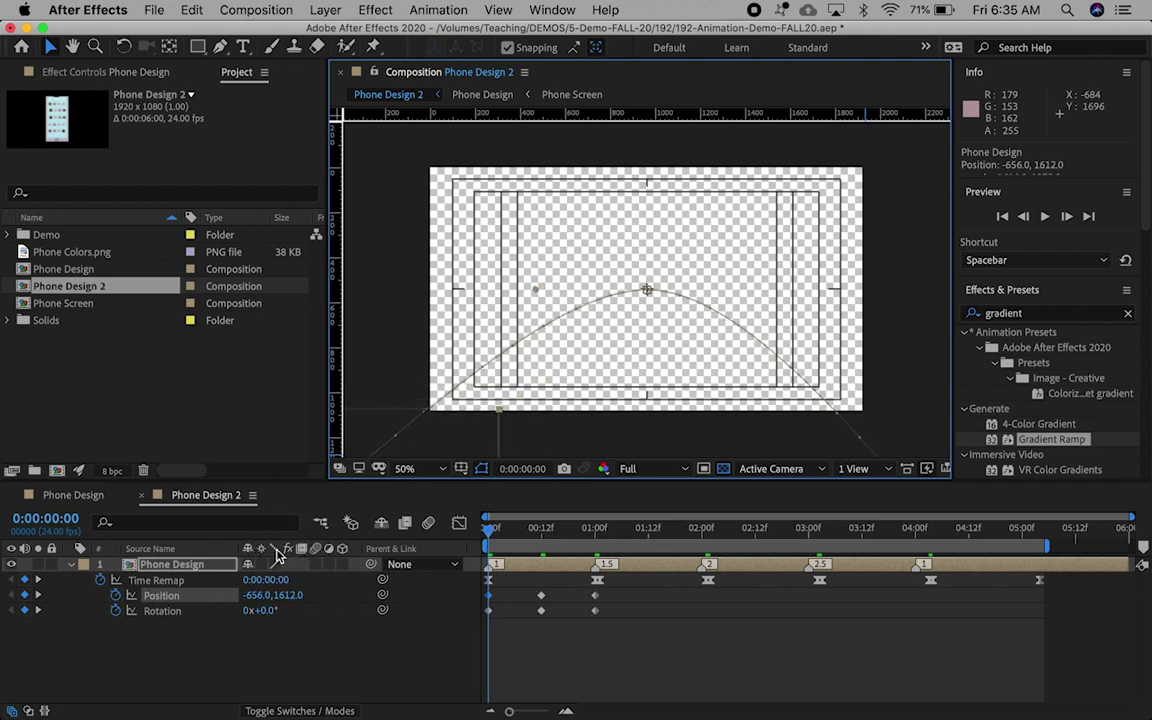
Step: Preview the phone's path and delete the middle rotation keyframe at frame 12
key(space)
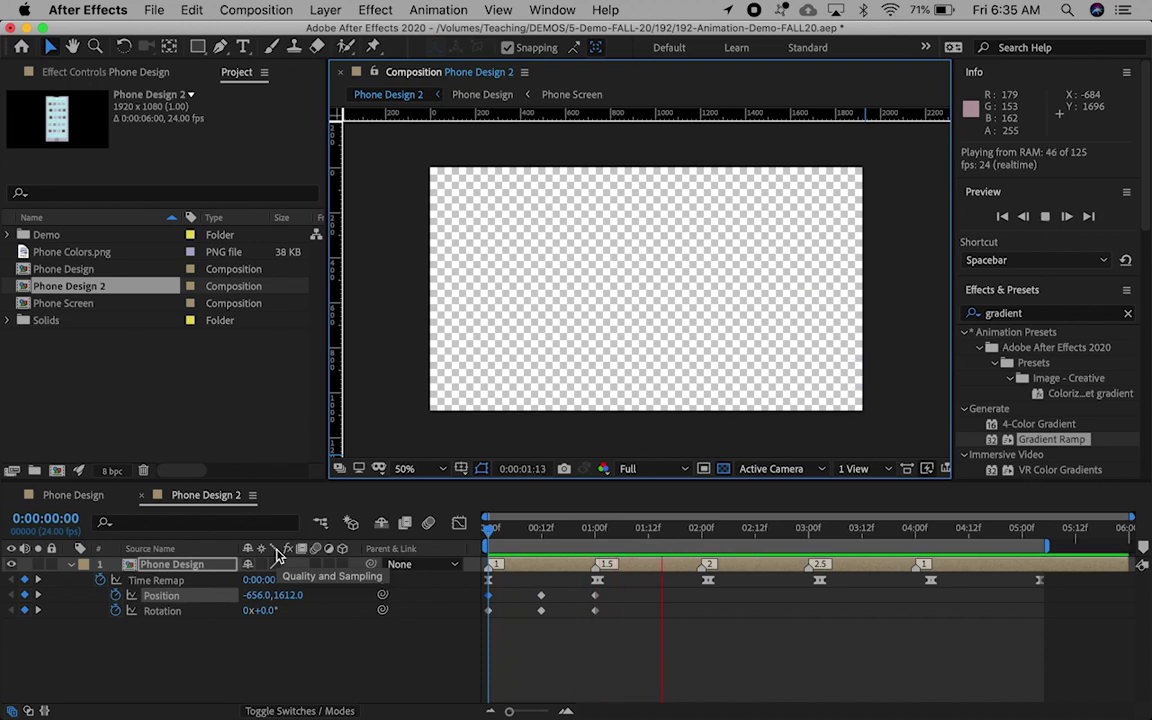
key(space)
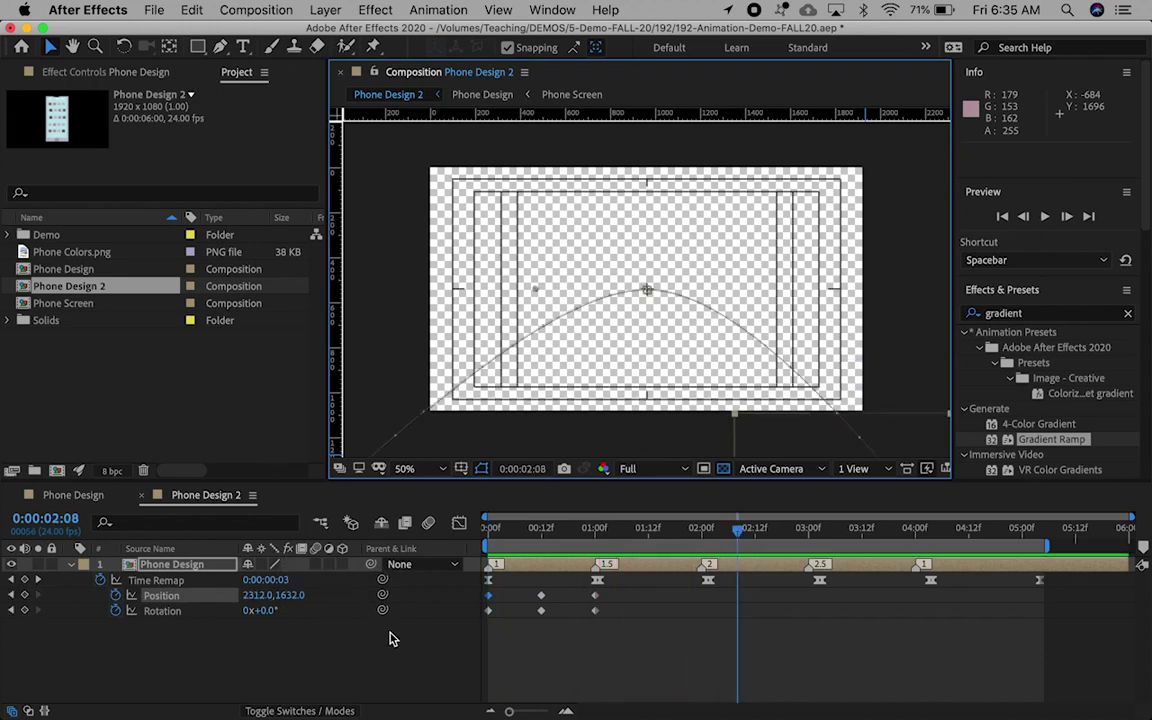
click(541, 610)
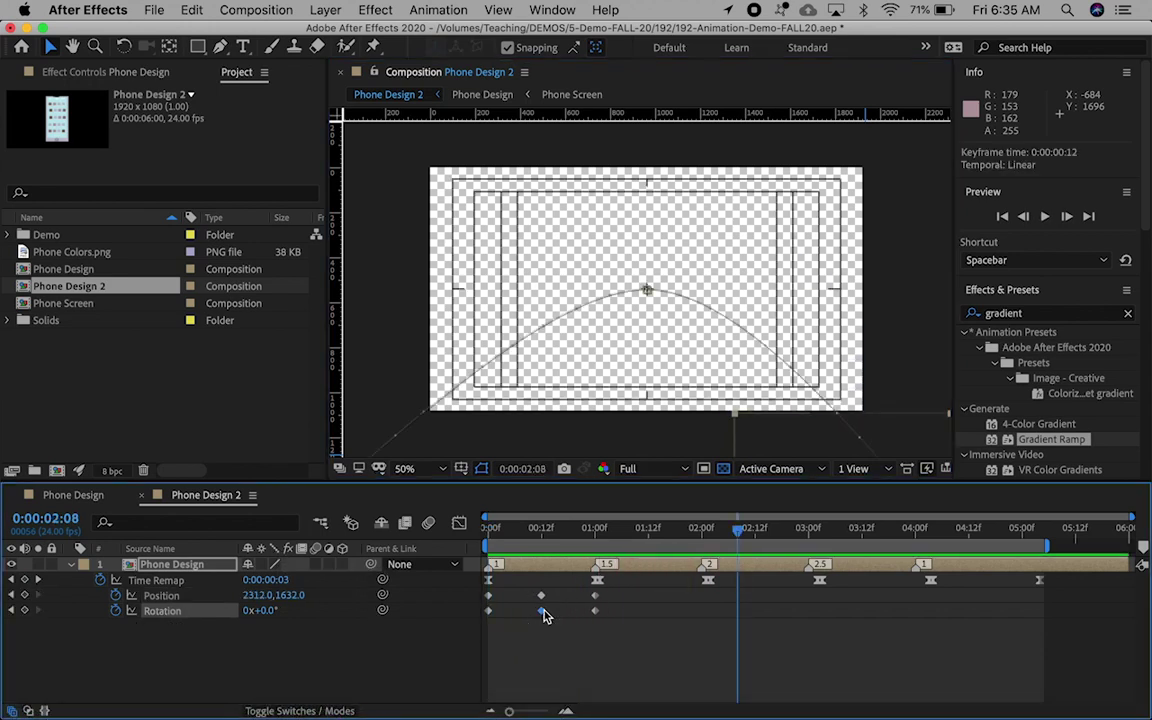
key(Delete)
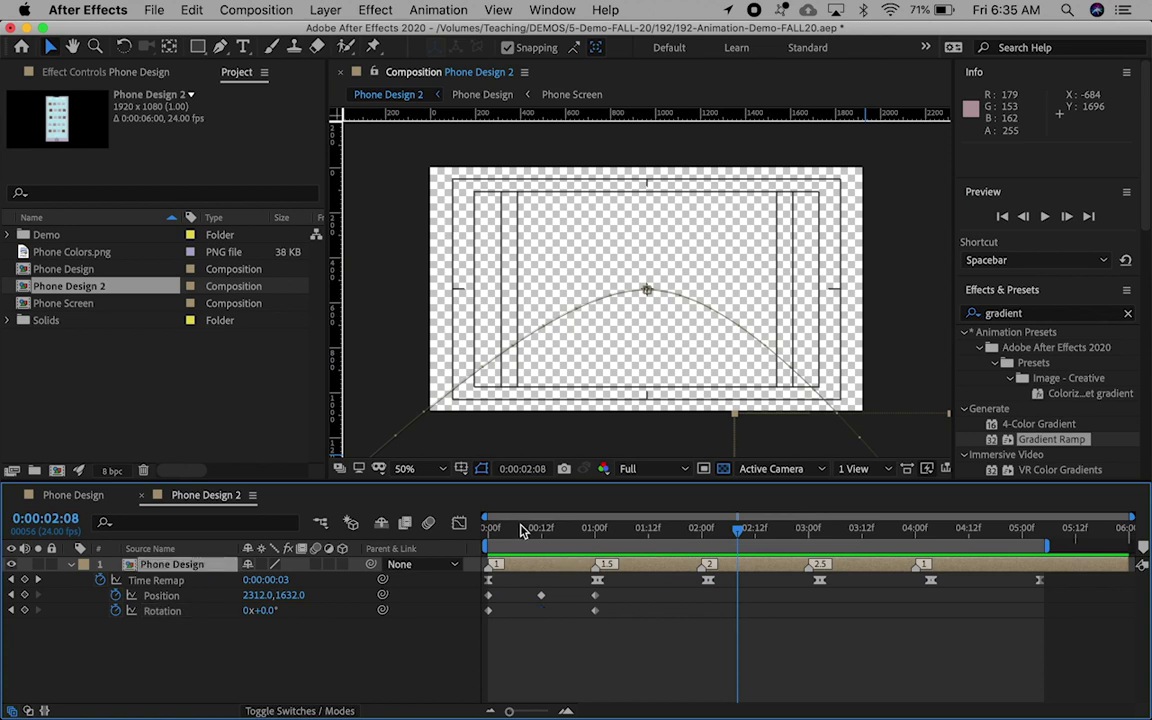
Step: Scale the Phone Design layer to 70% partway through its flight across the frame
drag(521, 528, 529, 490)
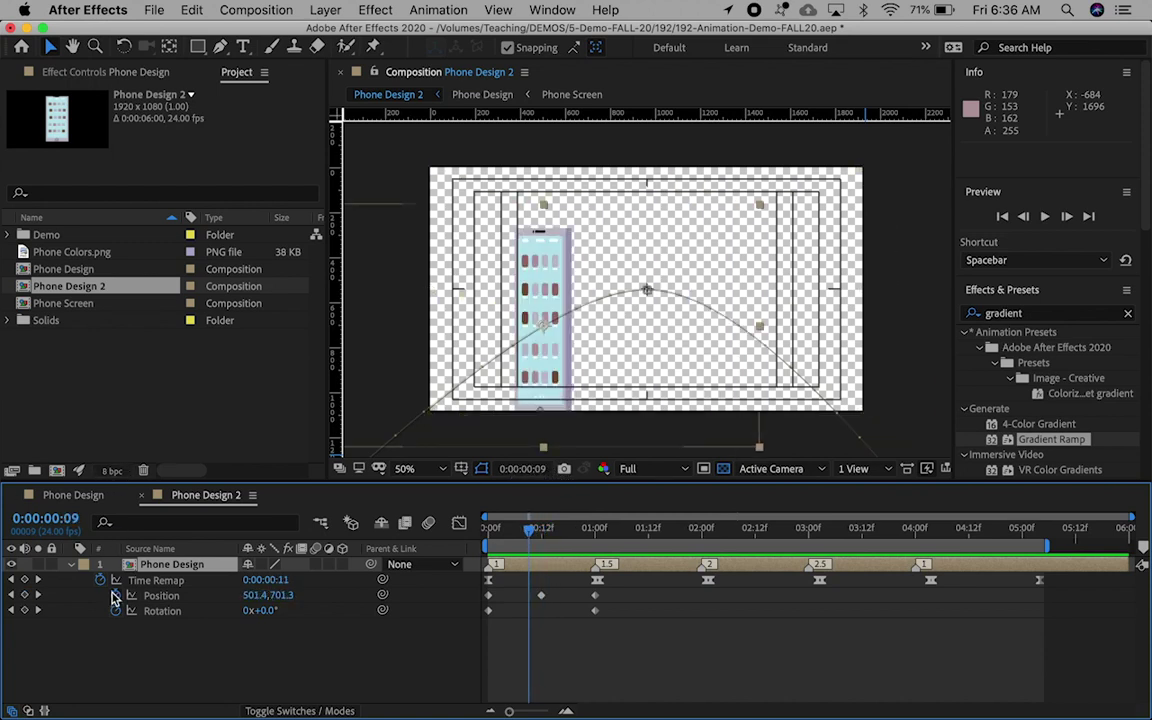
key(s)
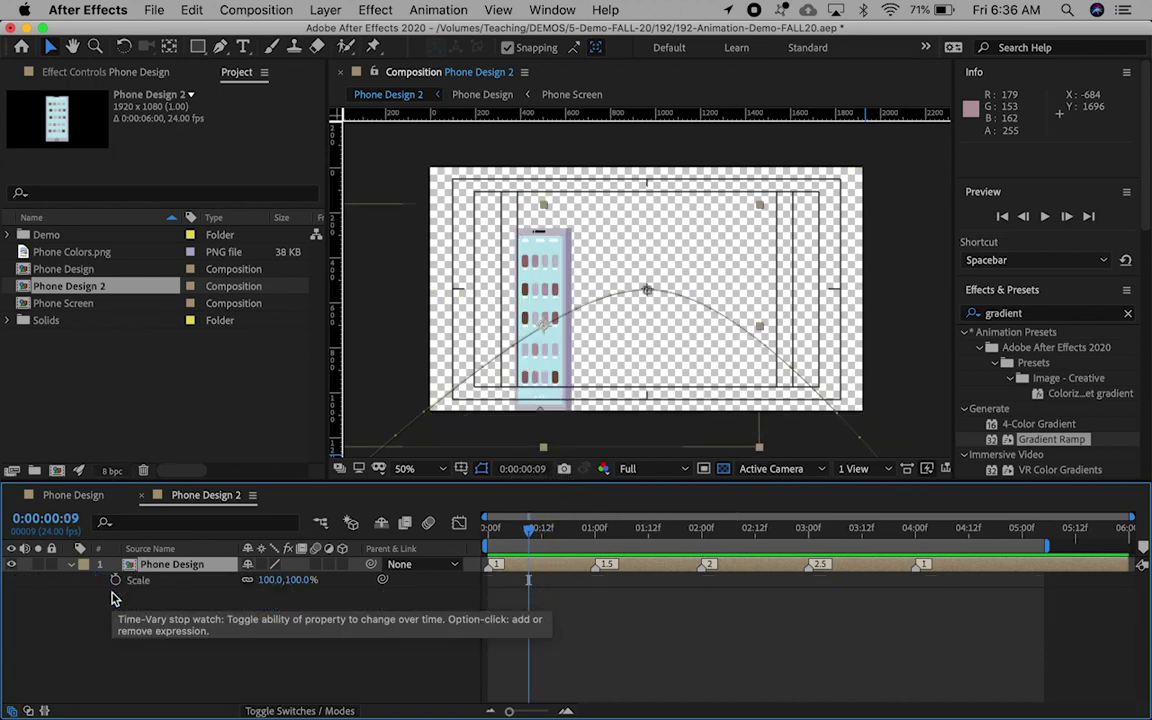
click(268, 582)
key(Return)
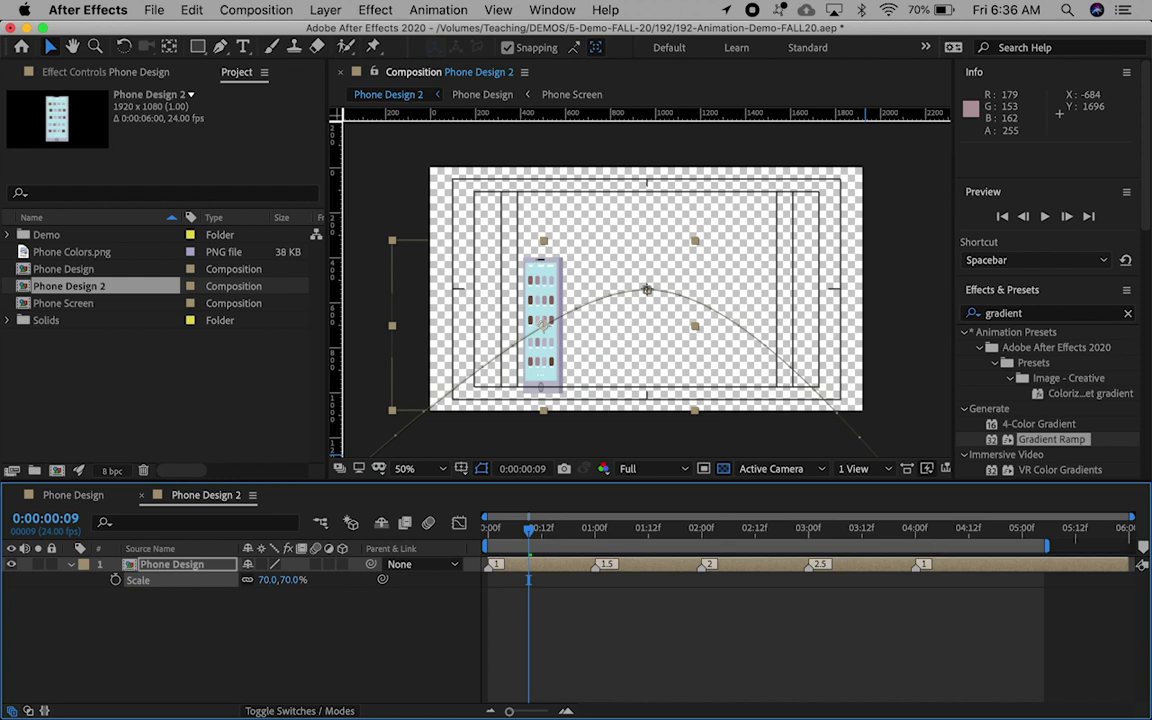
Step: Raise the peak of the motion path by setting the frame-12 position keyframe to 960, 398
drag(533, 530, 472, 532)
key(u)
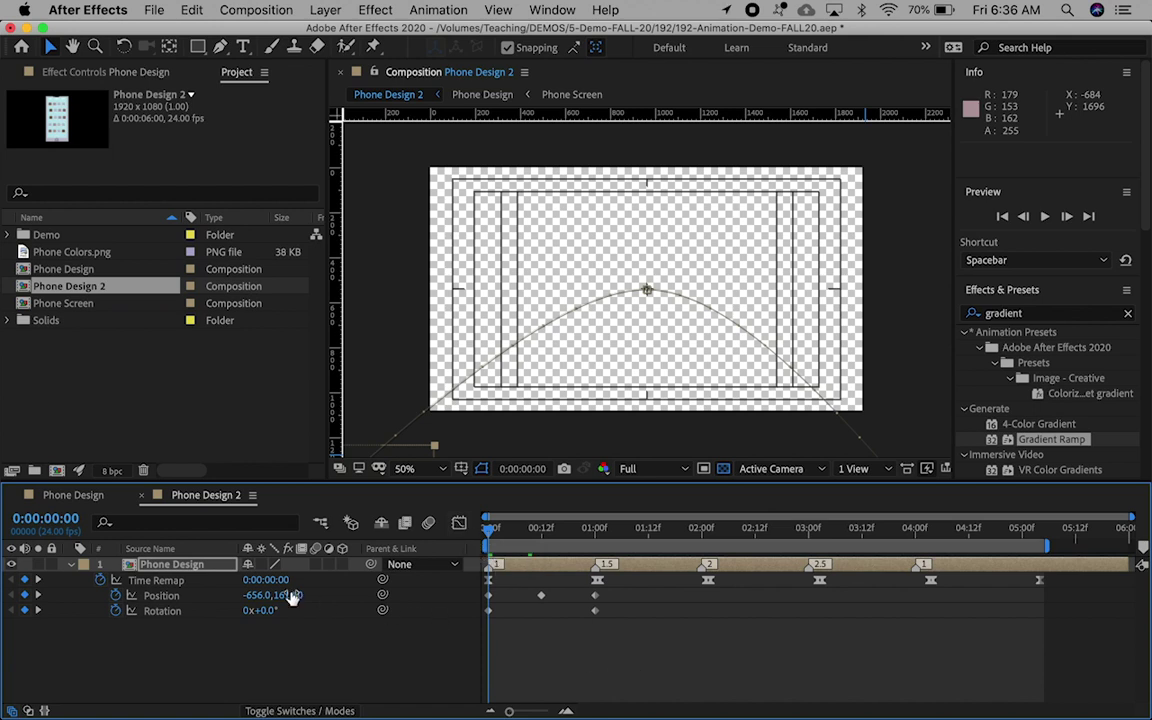
click(38, 595)
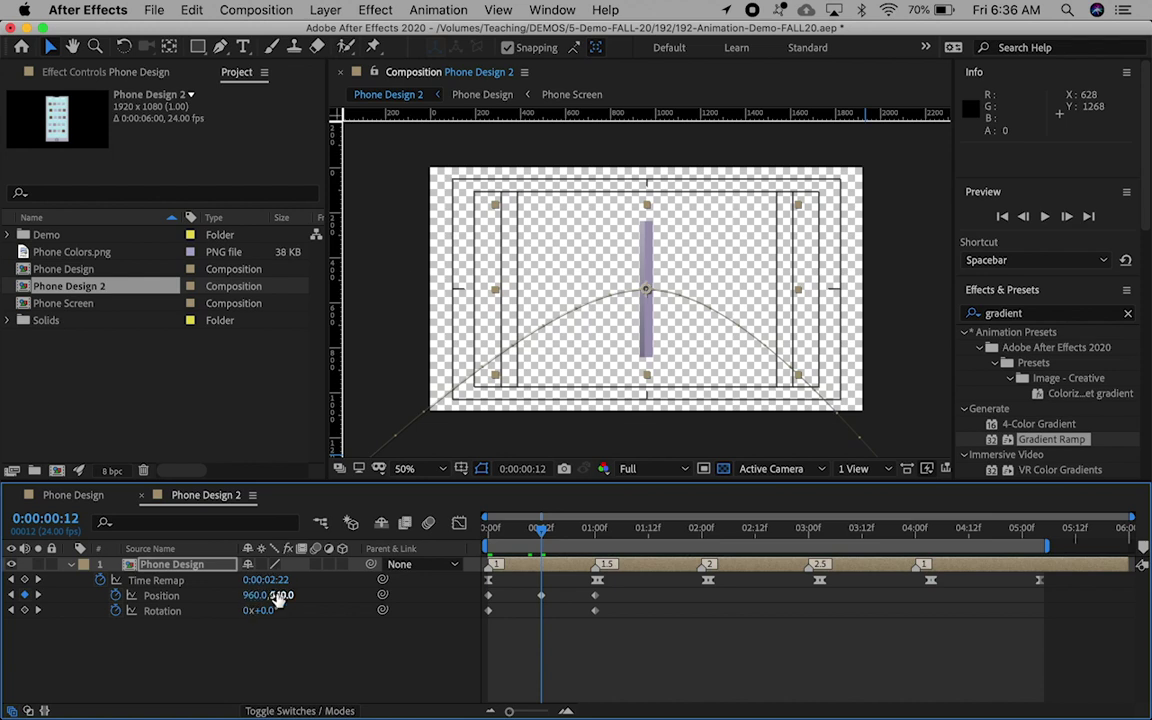
drag(280, 595, 168, 590)
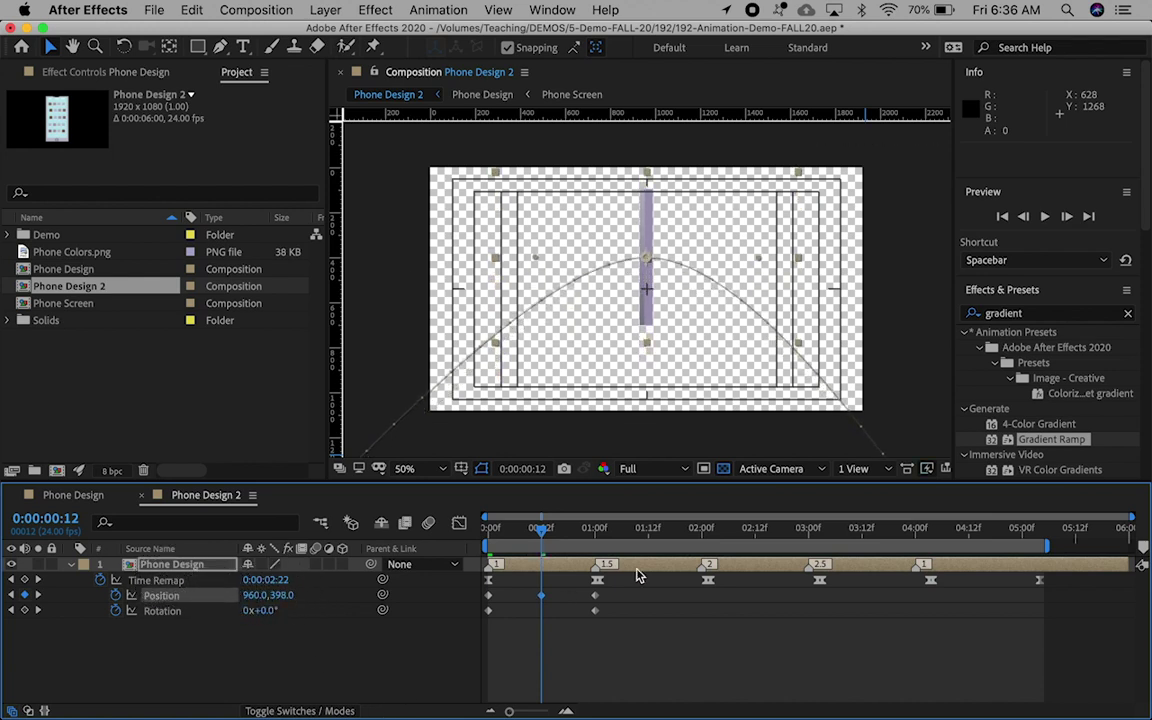
Step: End the work area at 0:00:01:01 and preview the phone's arc within it
drag(537, 521, 433, 528)
key(space)
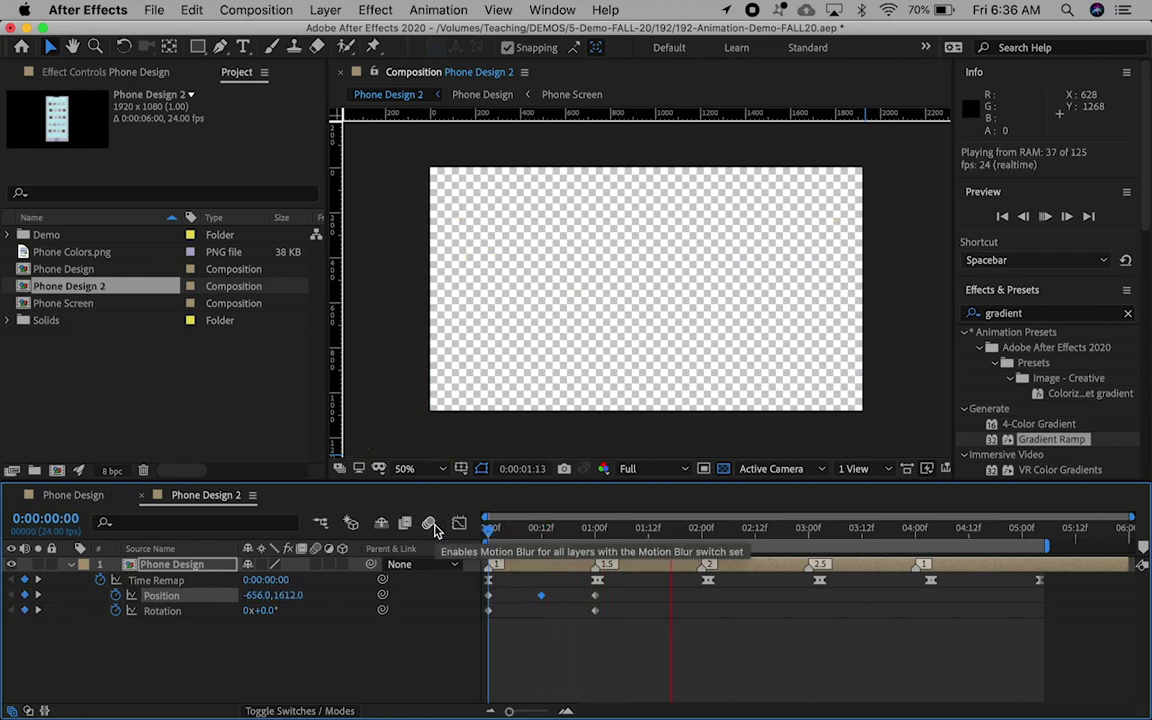
click(598, 537)
key(n)
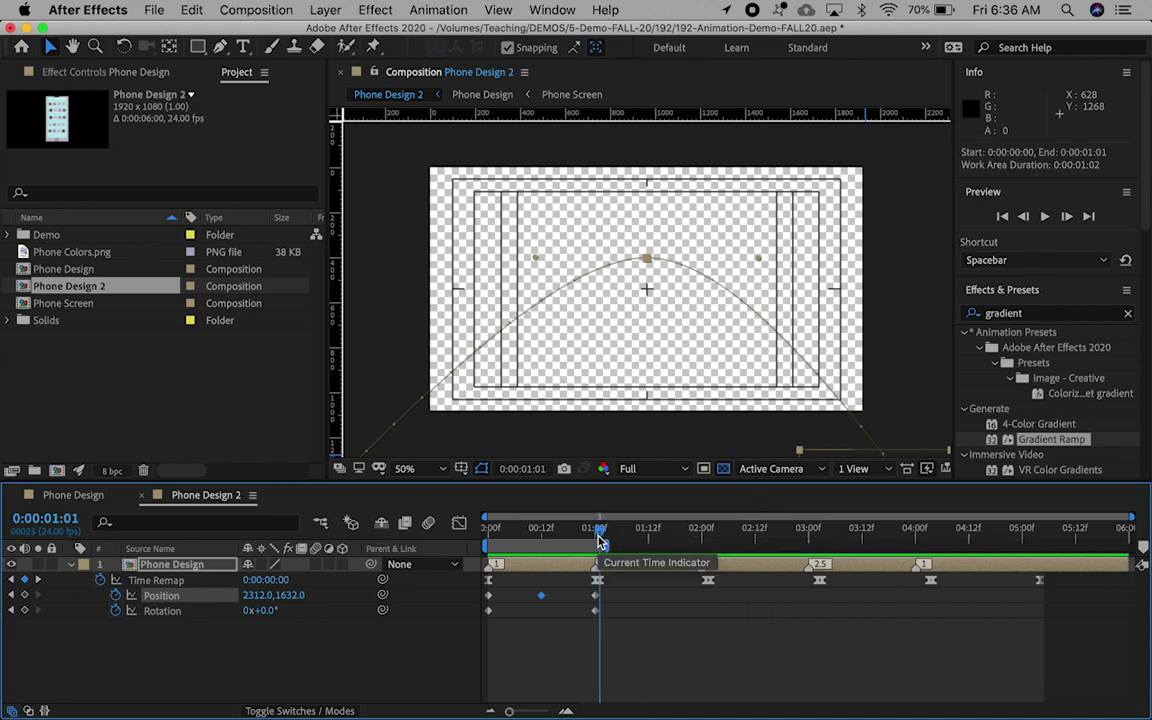
key(space)
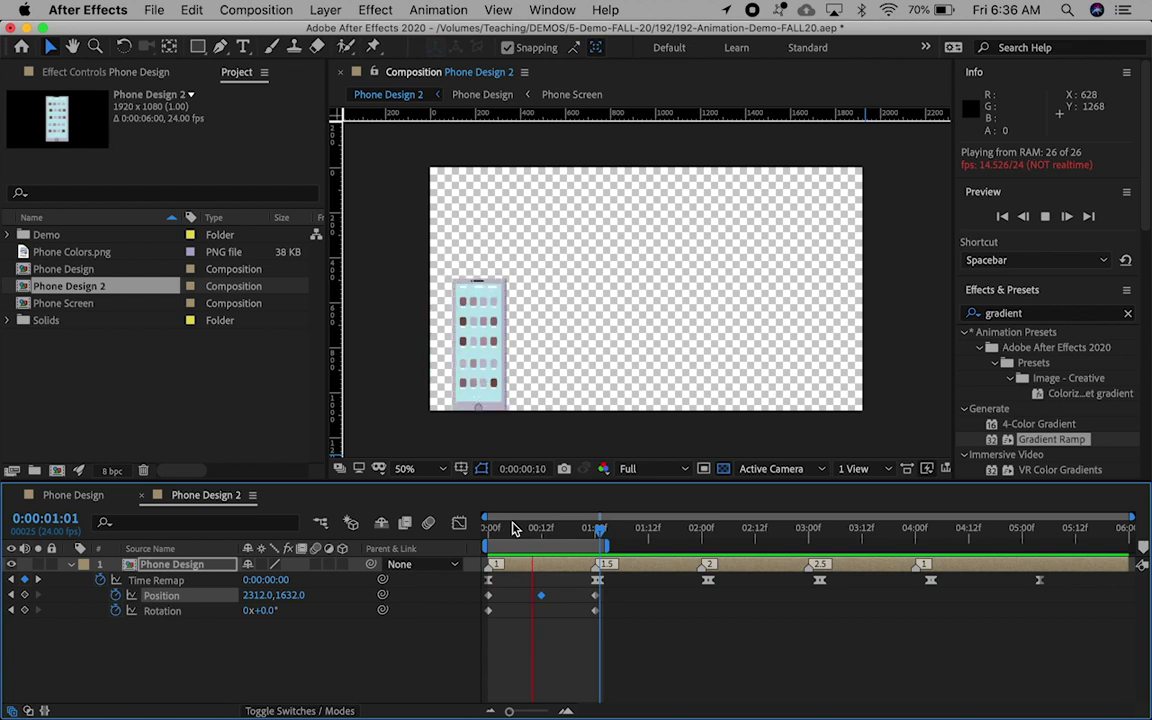
key(space)
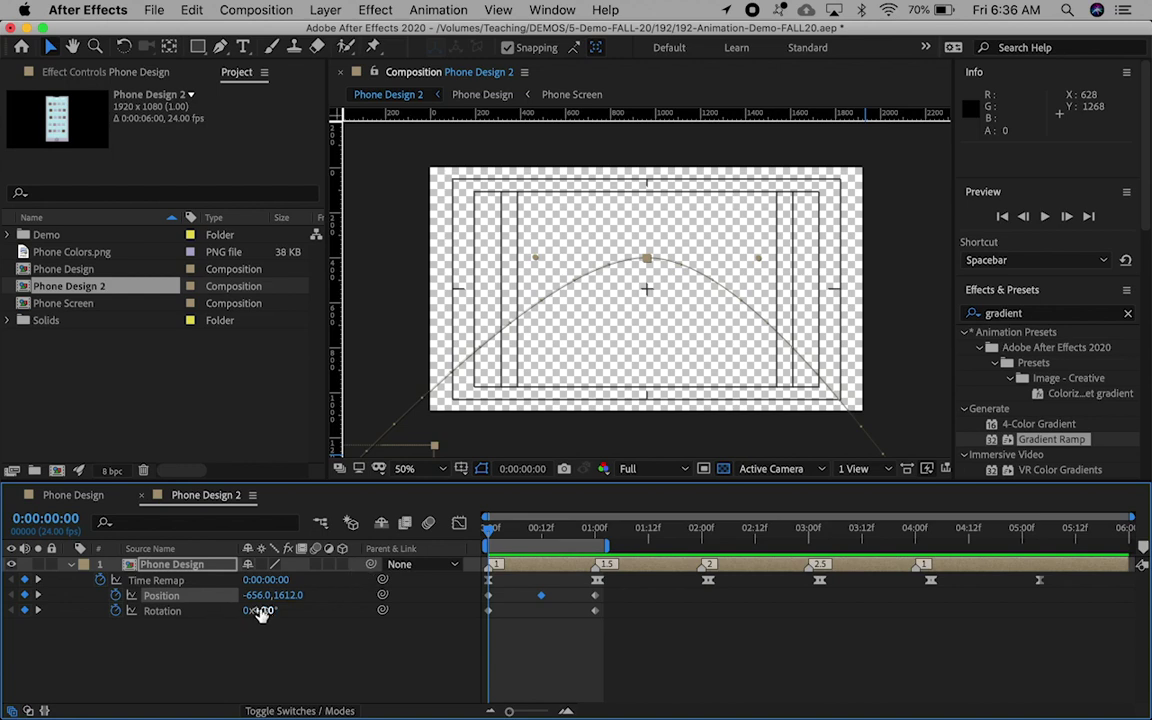
Step: Set the phone's rotation to 90° at the one-second keyframe and preview the tilt
drag(488, 530, 594, 537)
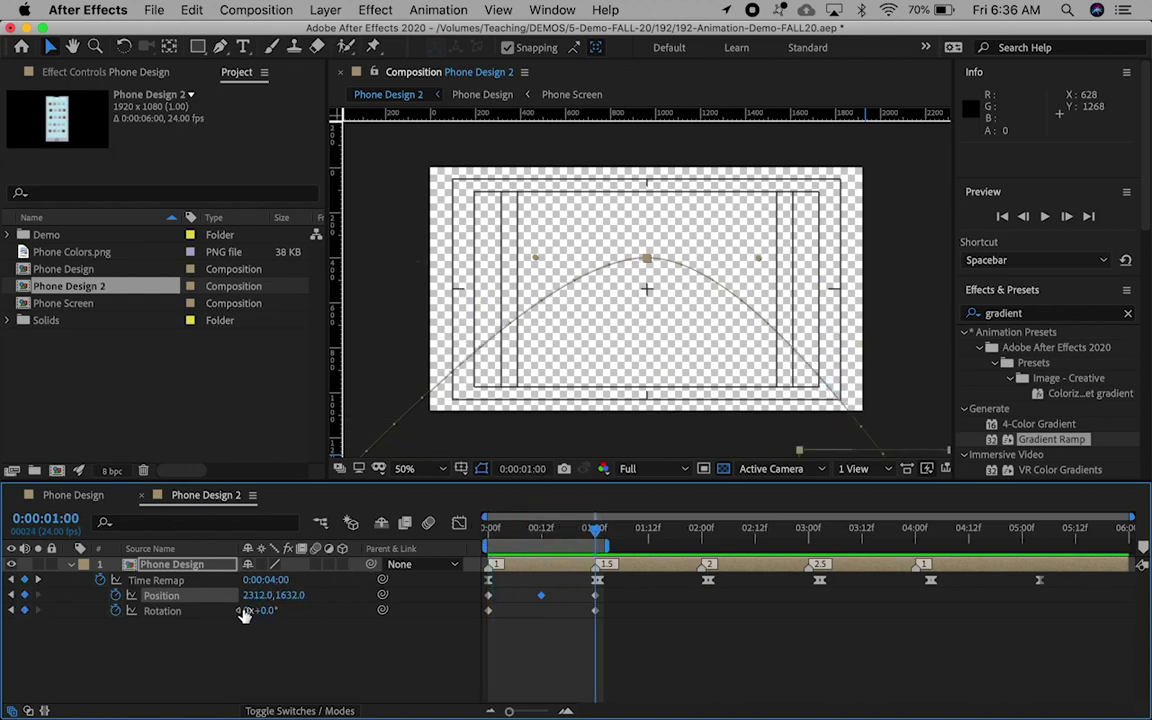
click(281, 655)
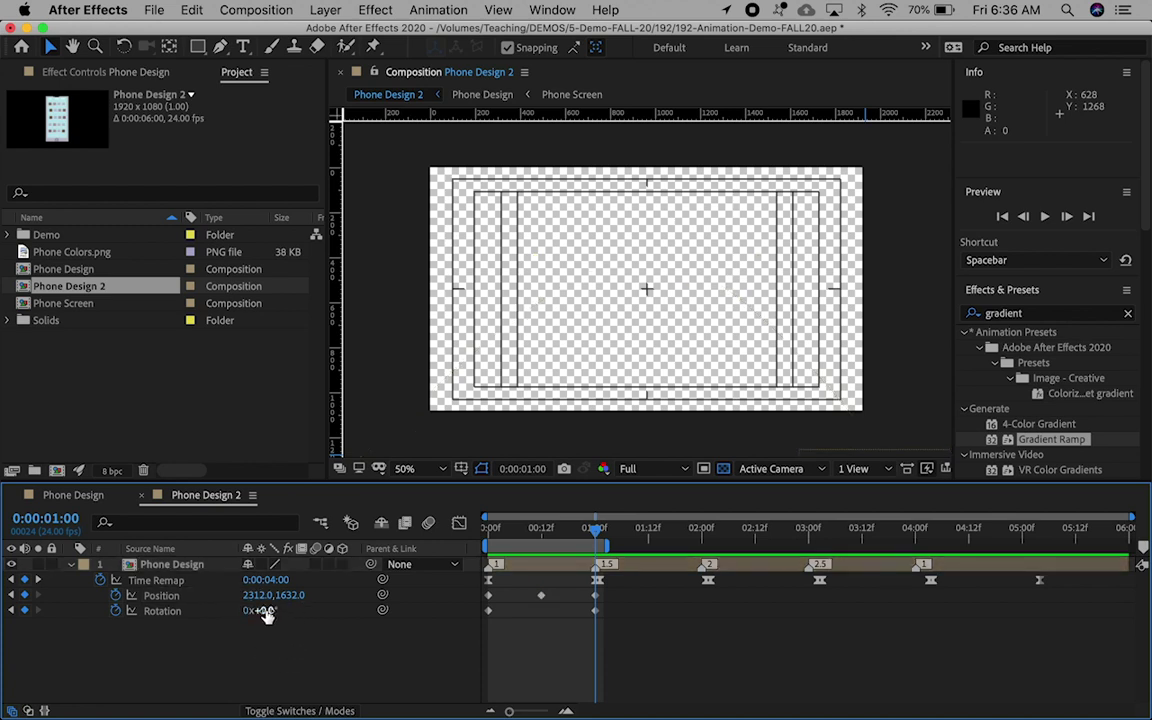
text(0)
key(Return)
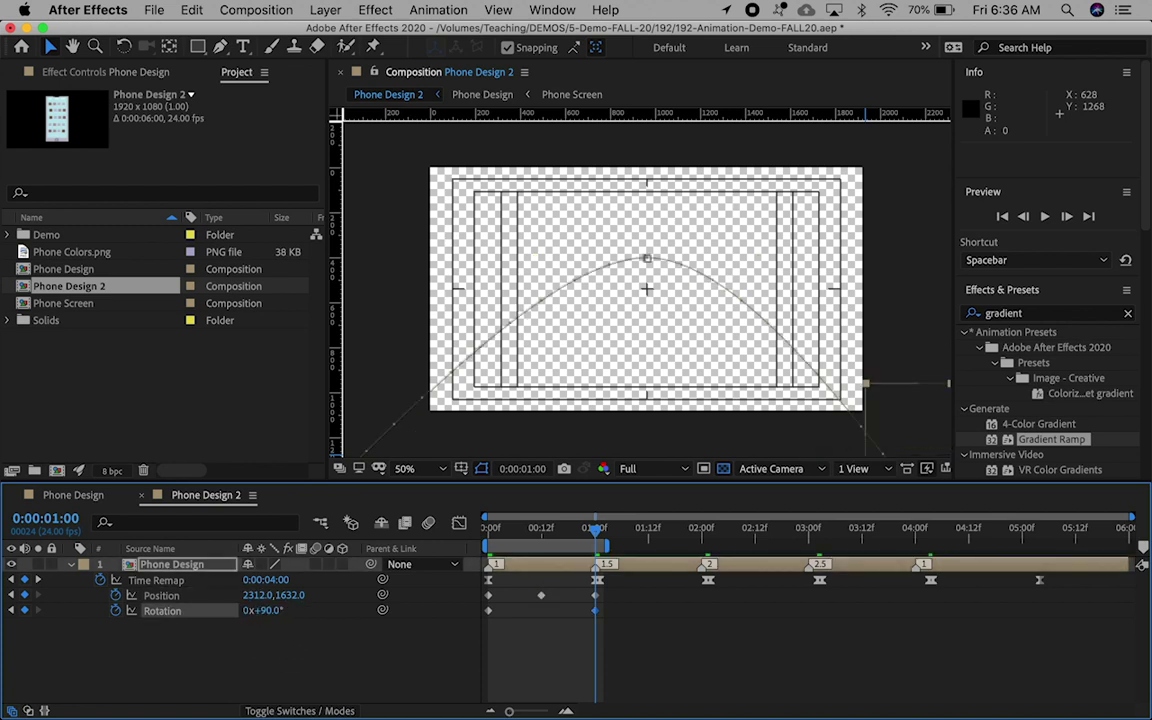
key(space)
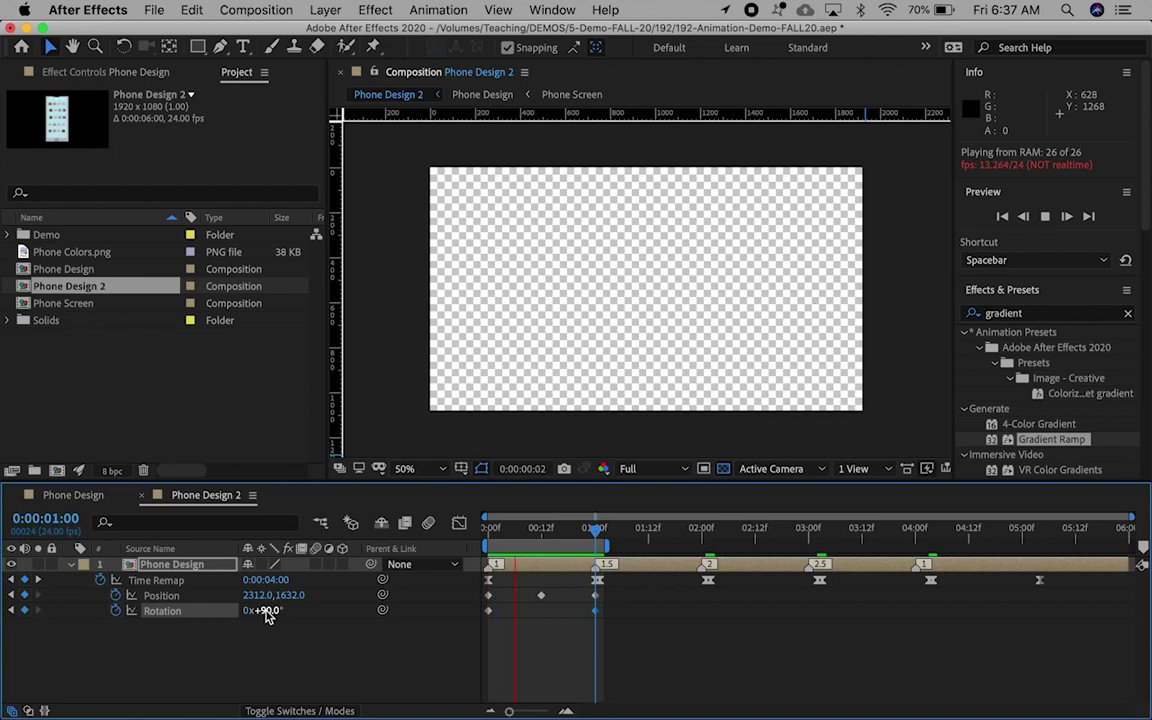
key(space)
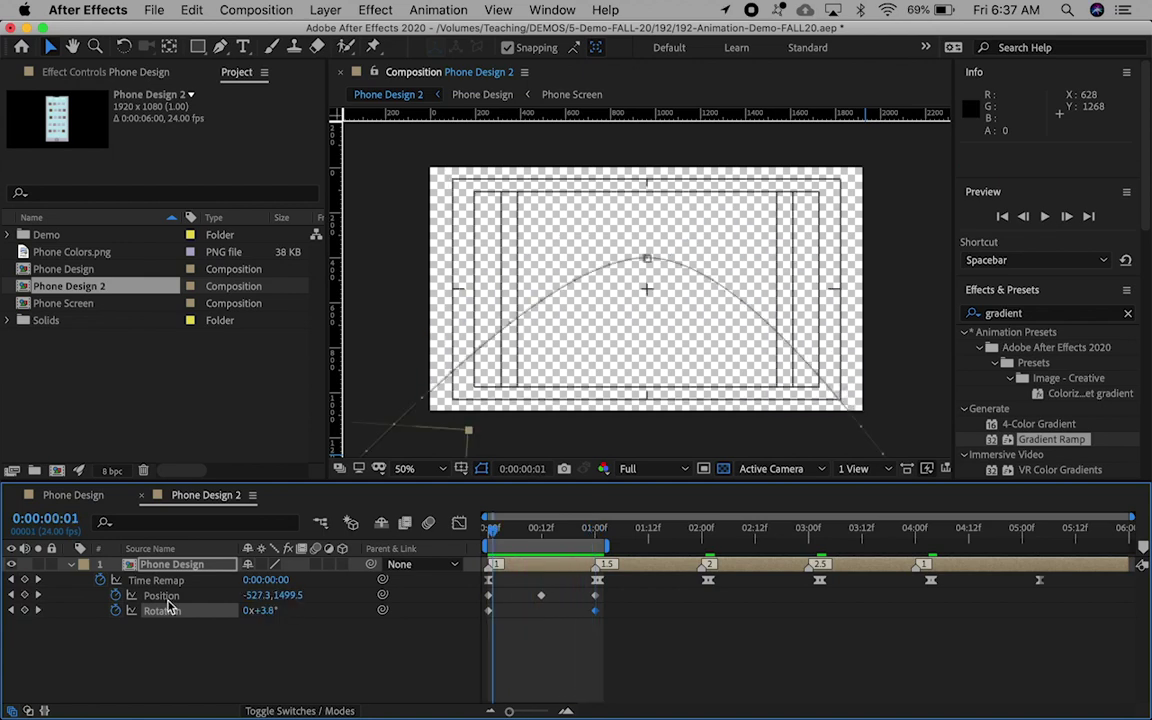
Step: Add a rotation keyframe at frame 12 and apply Easy Ease to all position and rotation keyframes
click(37, 595)
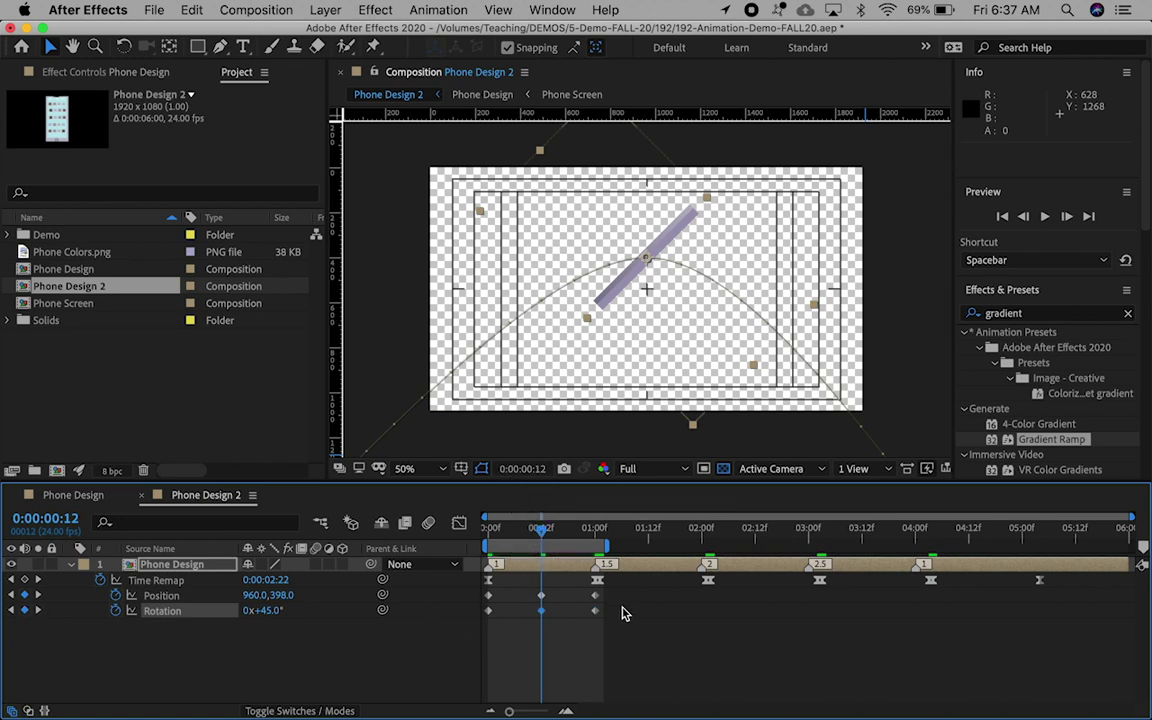
click(155, 652)
click(156, 598)
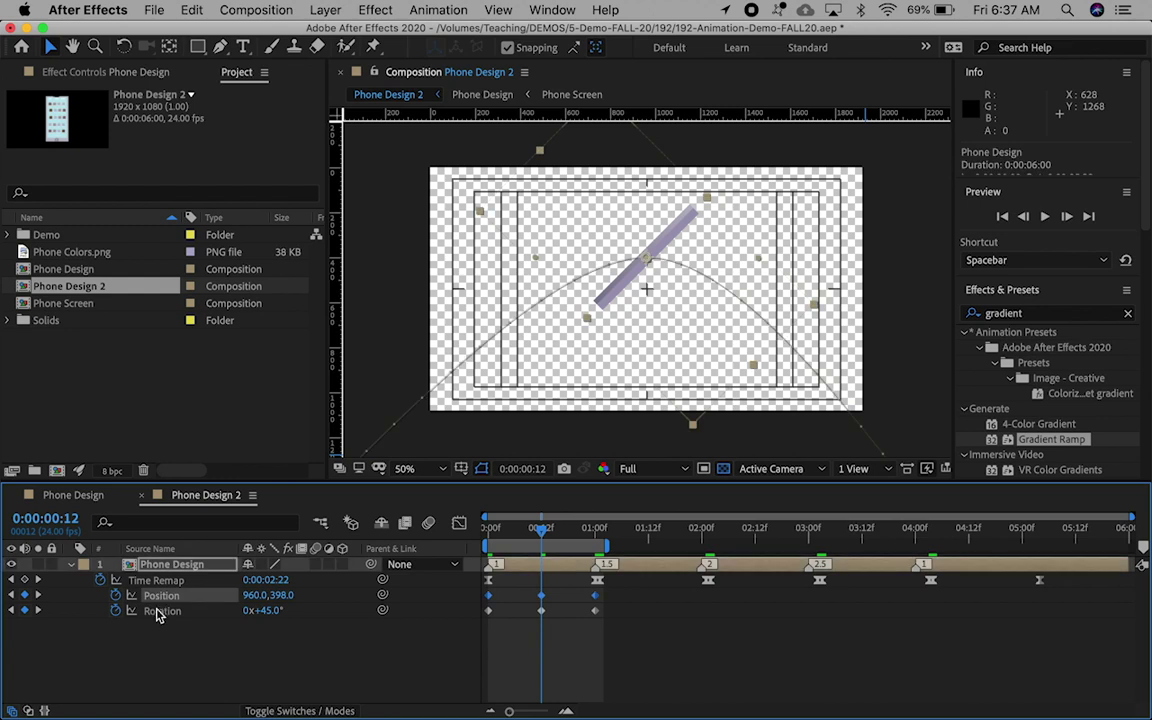
drag(646, 622, 474, 596)
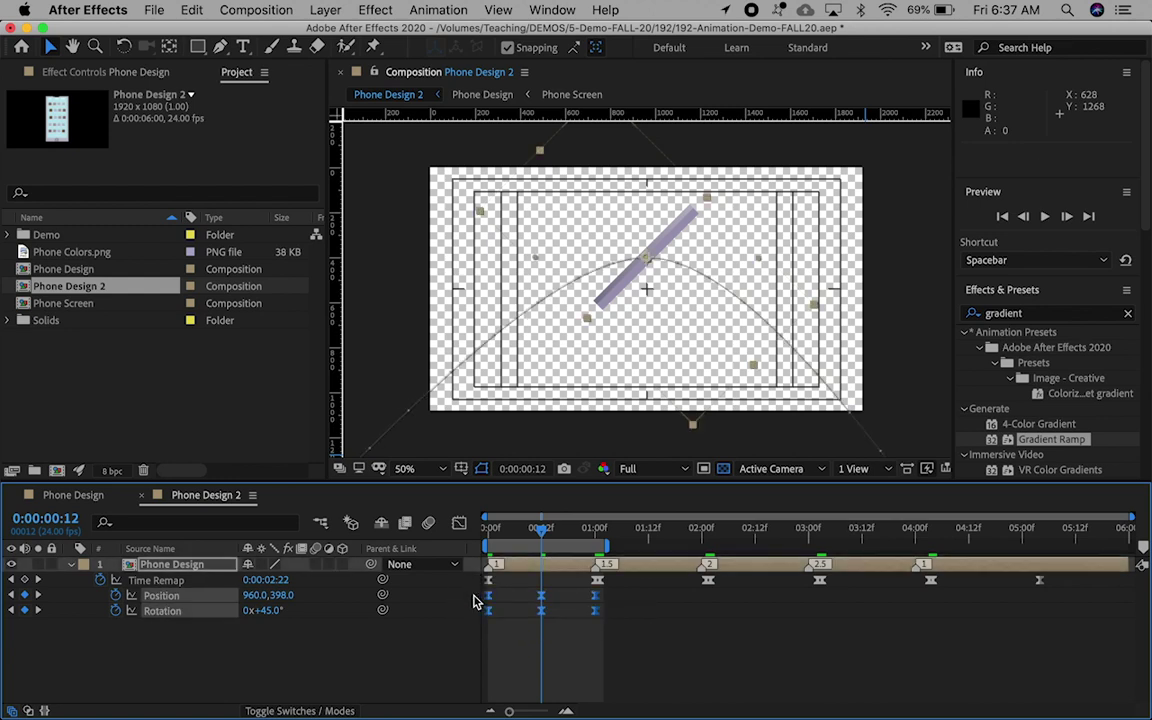
Step: Reshape the Position speed curve by adjusting its easing handles in the Graph Editor and preview the motion
click(459, 524)
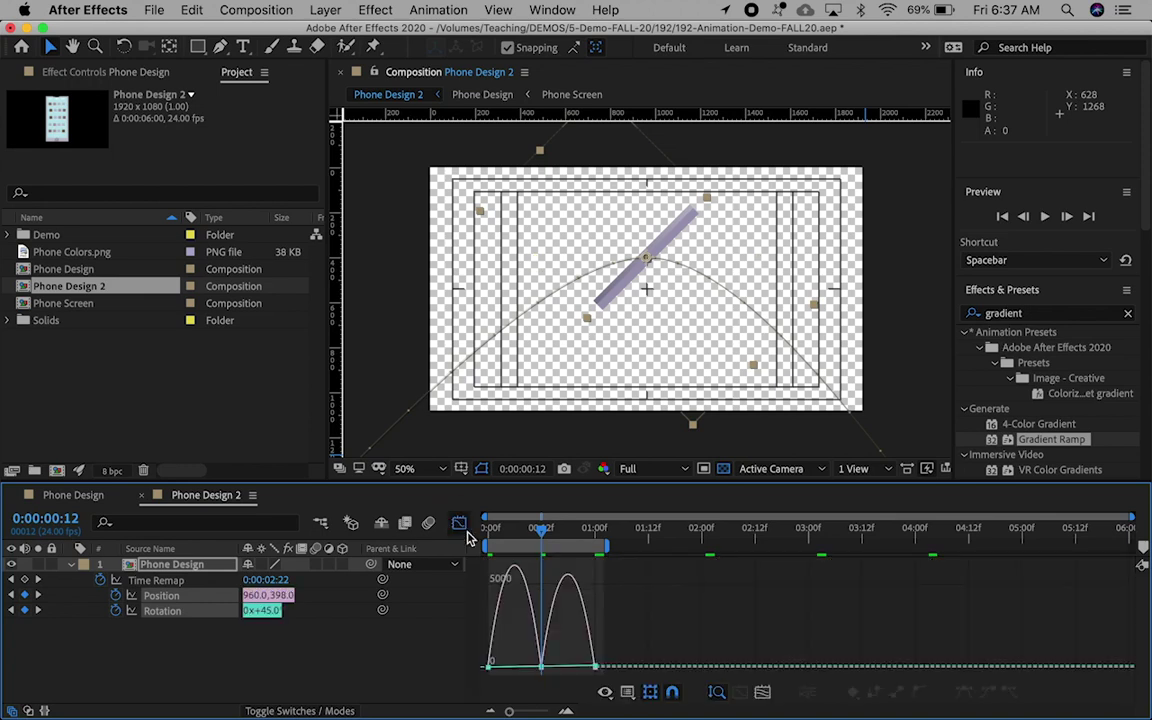
click(515, 665)
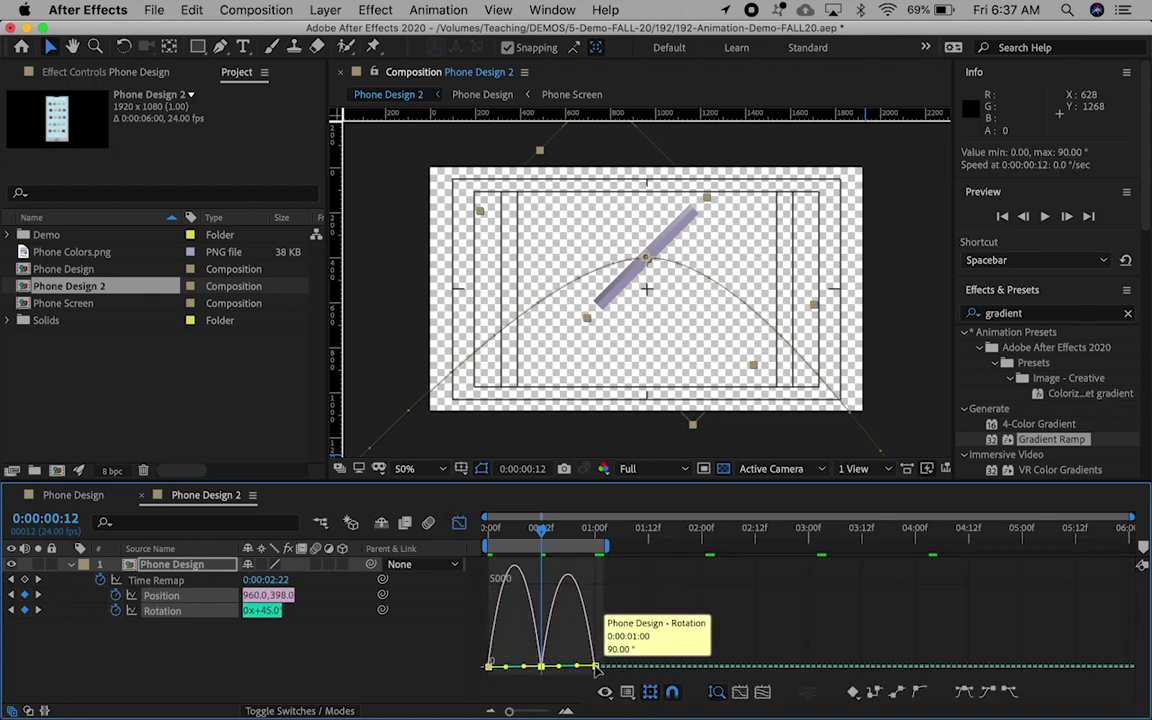
click(404, 664)
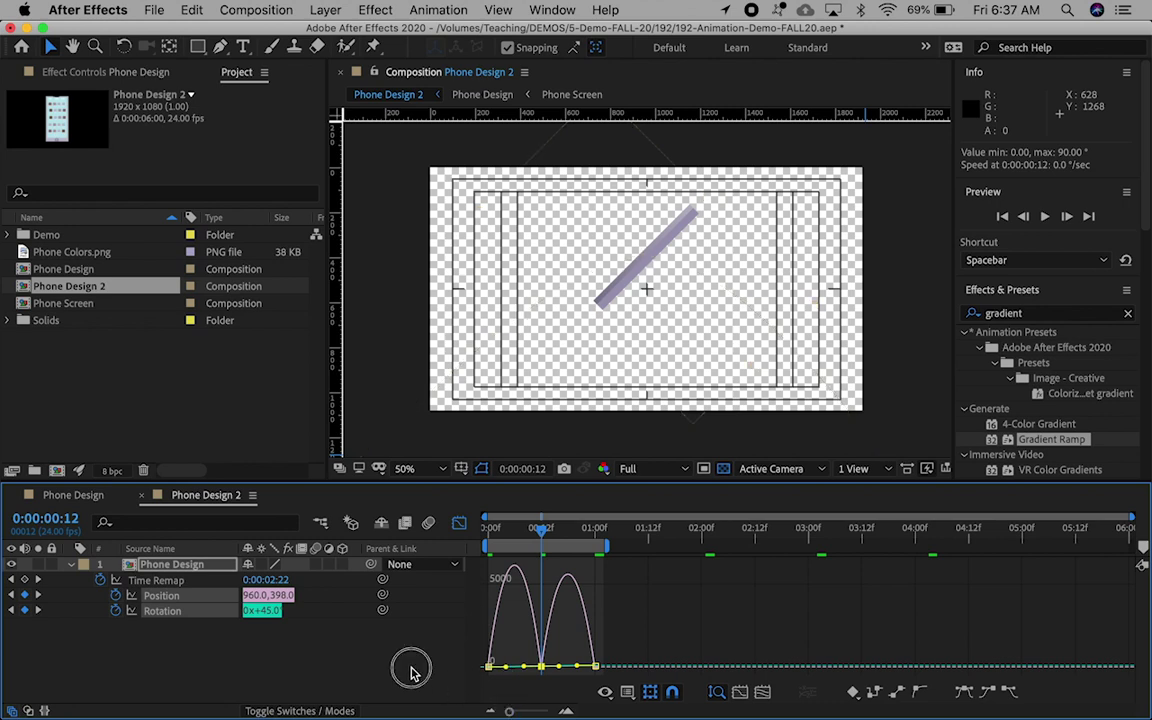
click(147, 598)
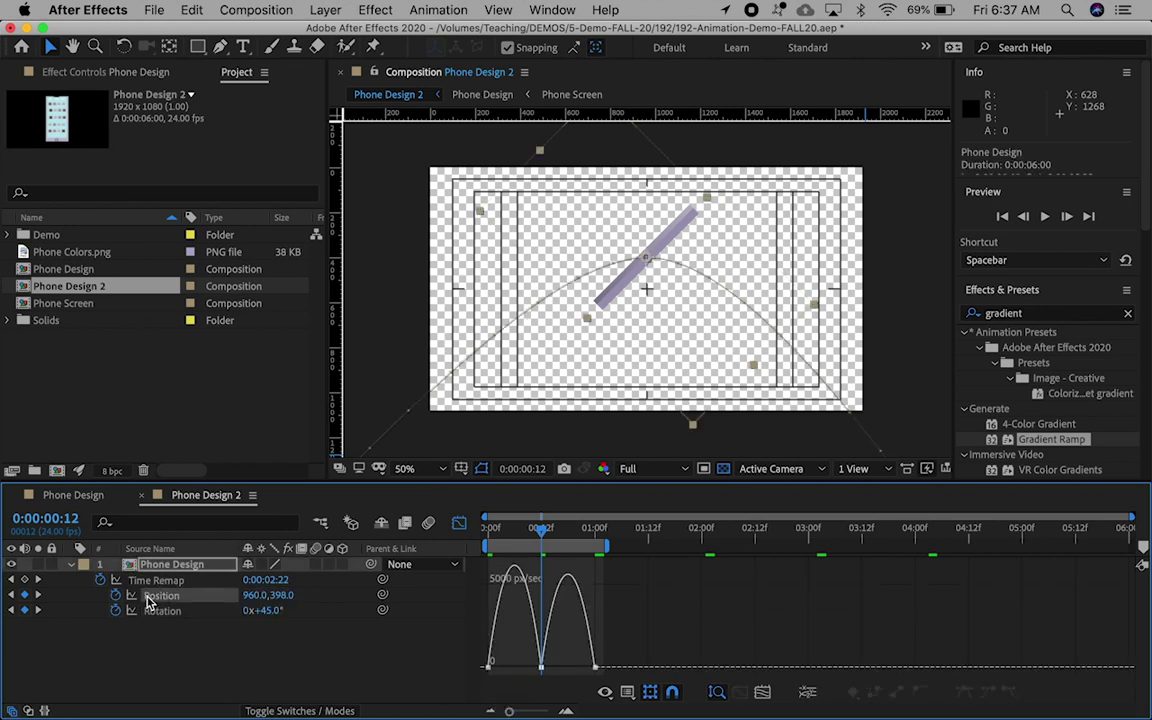
click(491, 666)
drag(497, 669, 565, 674)
mouse_move(496, 667)
mouse_down()
mouse_move(522, 673)
mouse_move(503, 672)
mouse_up()
click(459, 524)
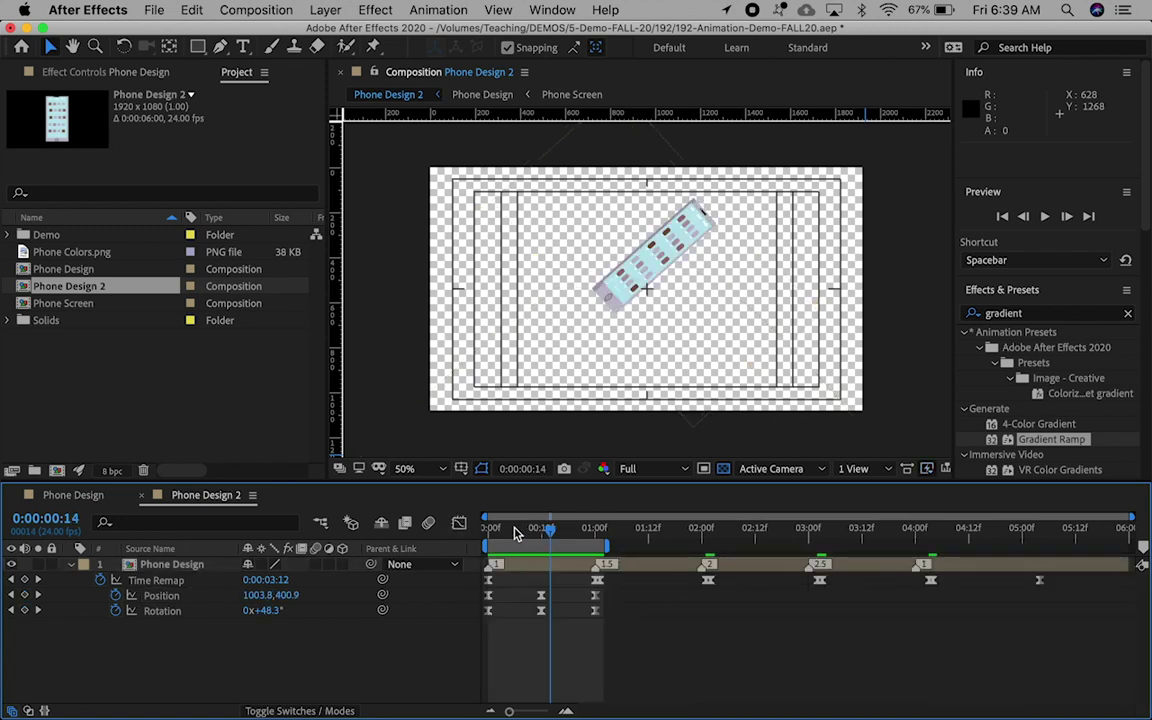
key(space)
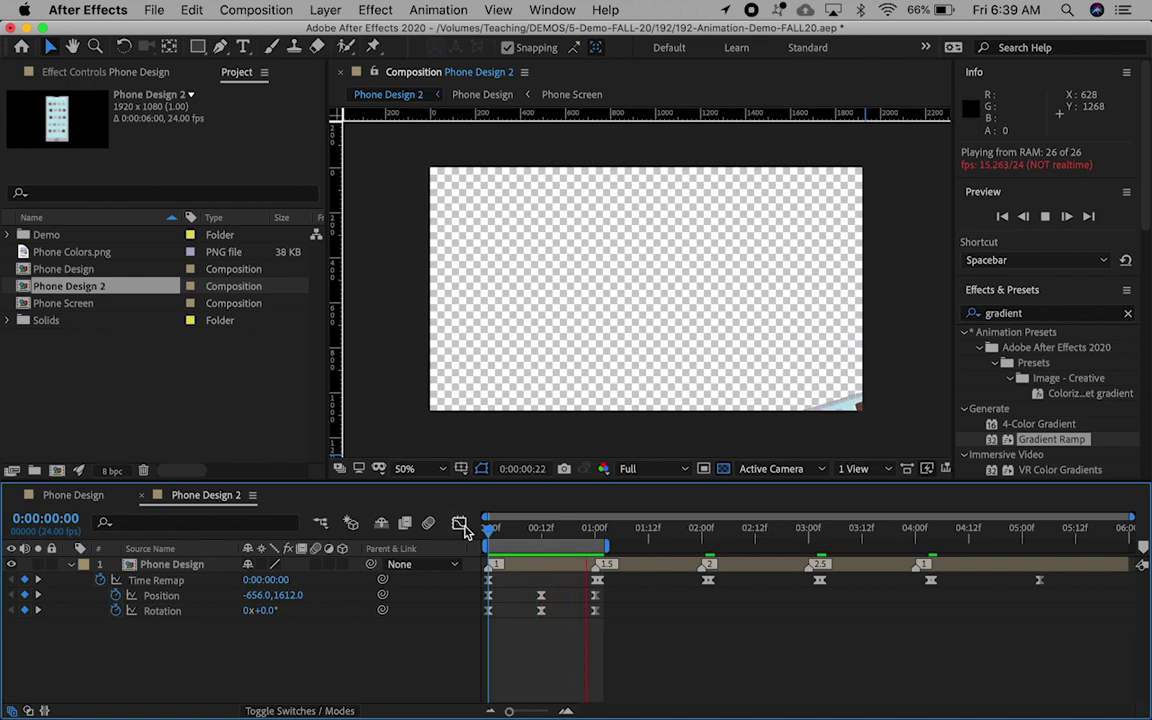
key(space)
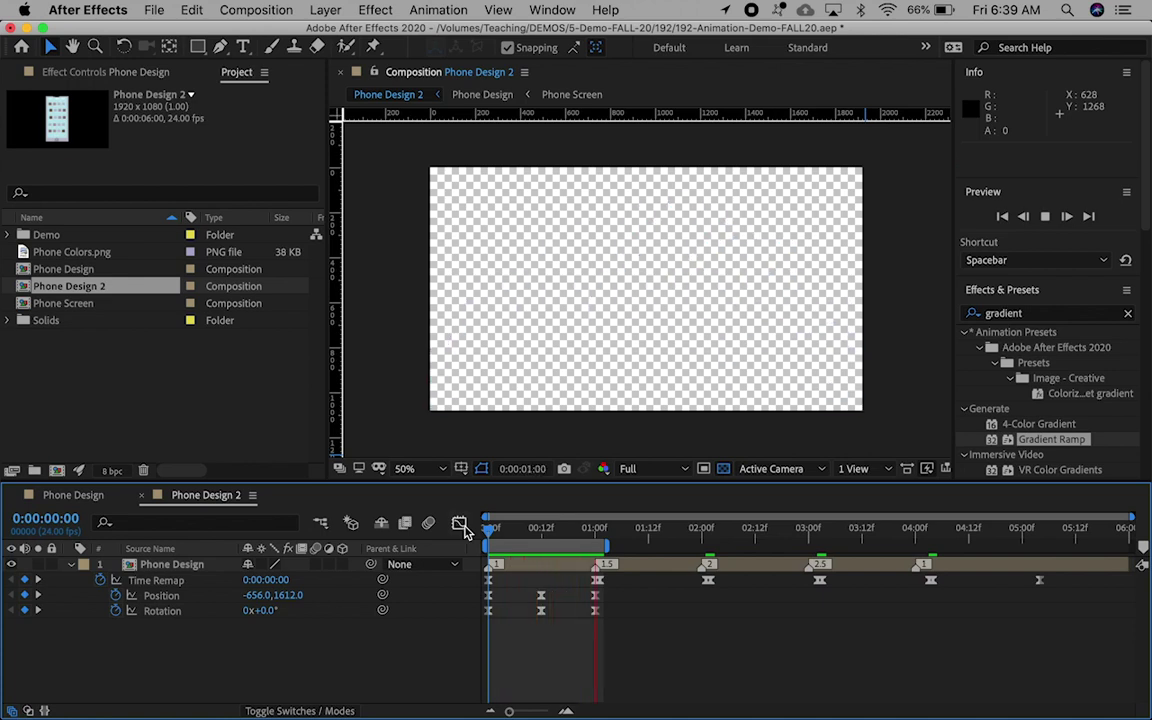
Step: Copy all six position and rotation keyframes of the Phone Design layer and paste them at 0:00:01:01
drag(640, 657, 485, 601)
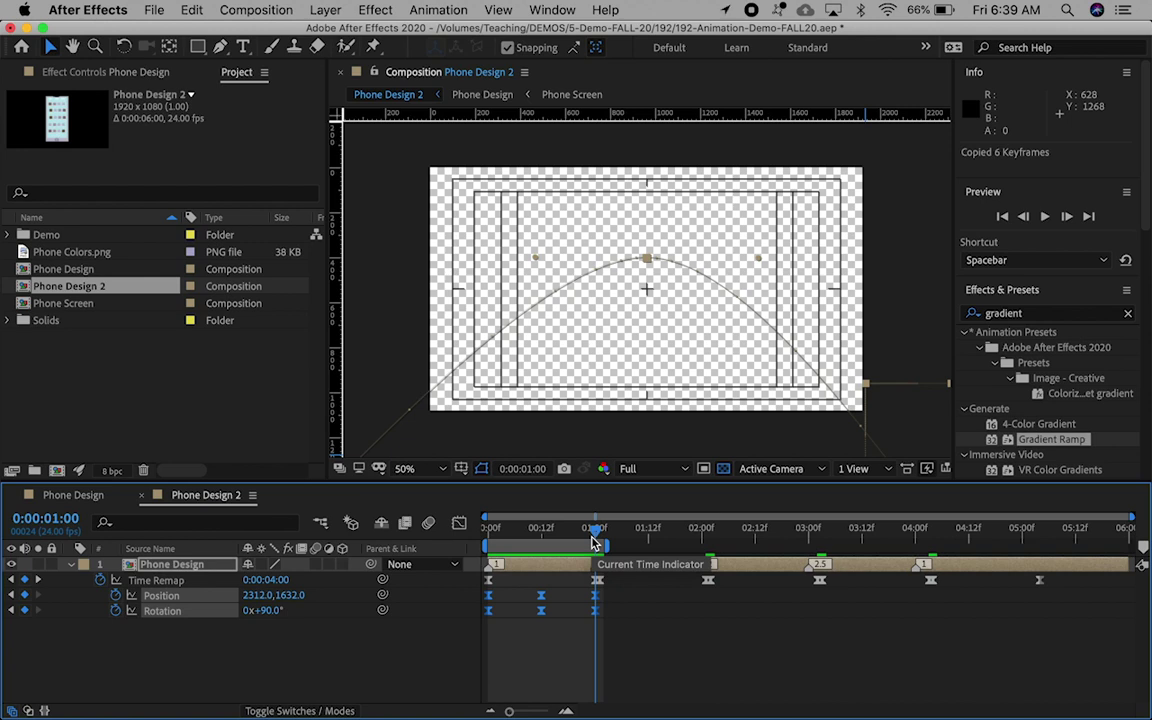
key(Page_Down)
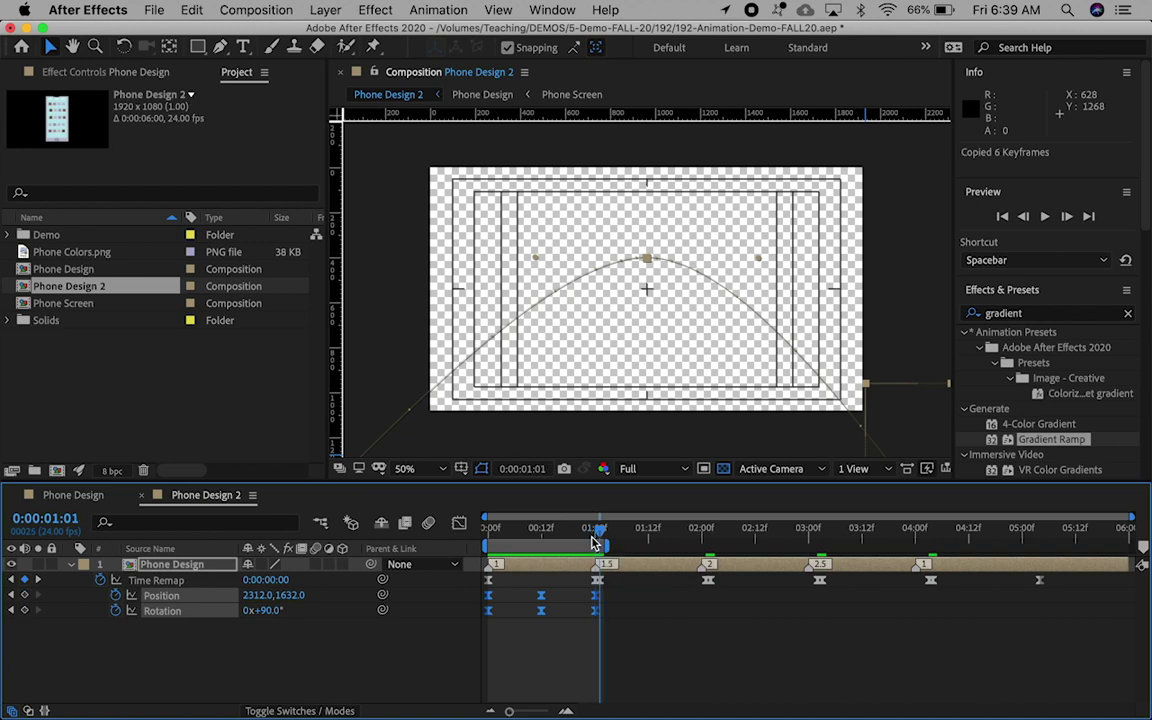
key(super+v)
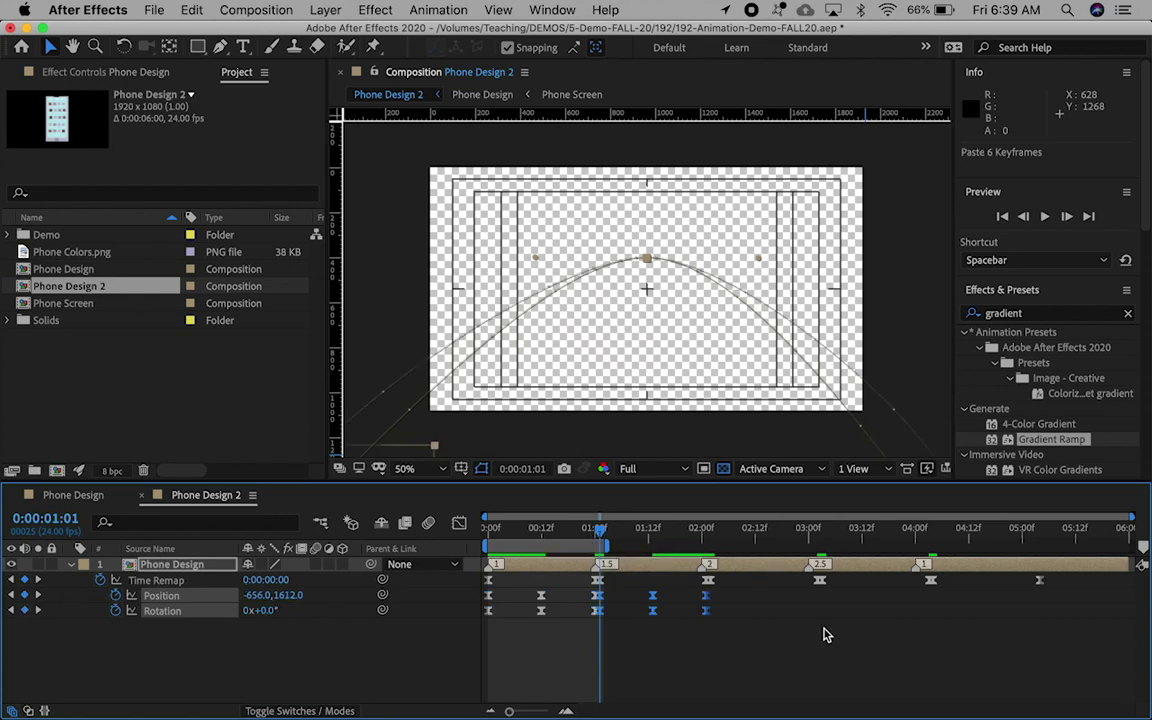
Step: Move the second arc's middle position and rotation keyframes to about 0:00:01:09 and extend the work area end to 0:00:05:04
click(634, 596)
mouse_move(638, 592)
mouse_down()
mouse_move(668, 636)
mouse_move(635, 612)
mouse_up()
key(space)
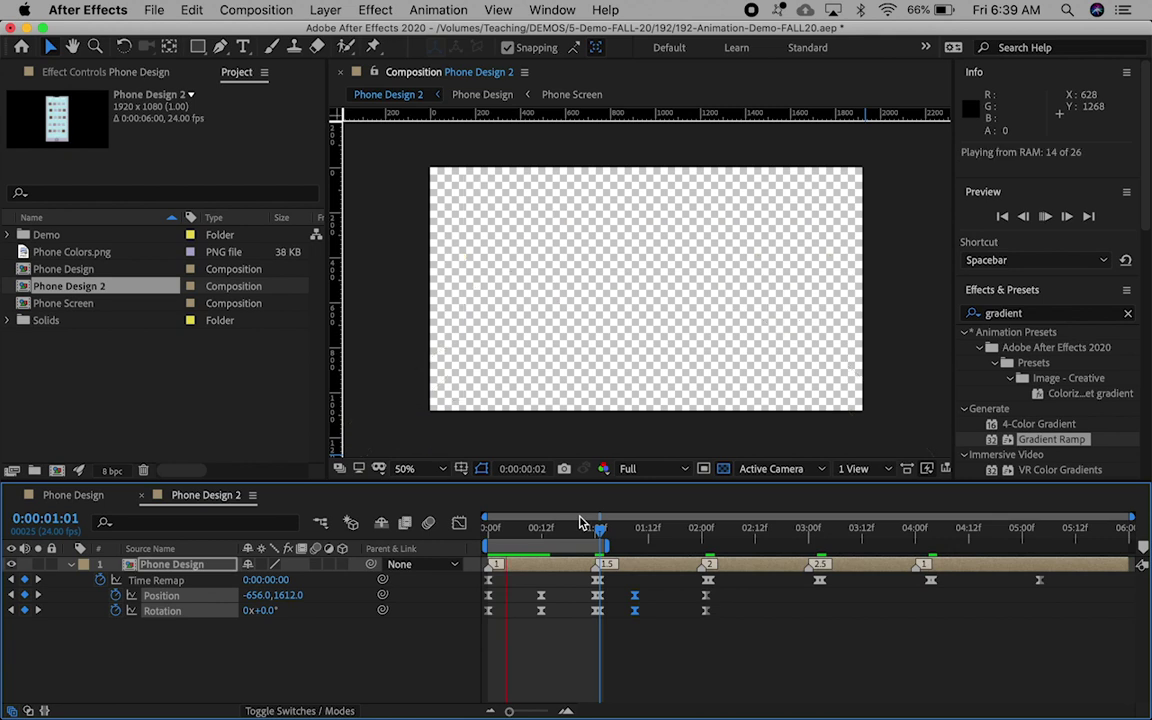
drag(610, 543, 727, 544)
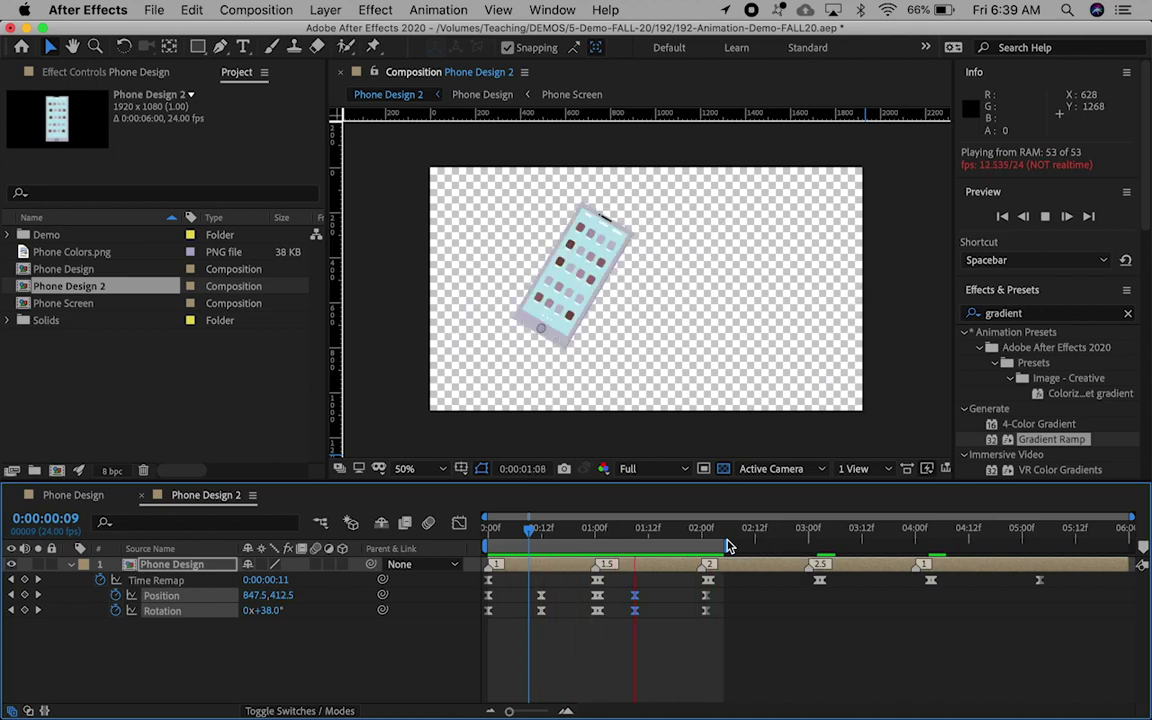
click(695, 532)
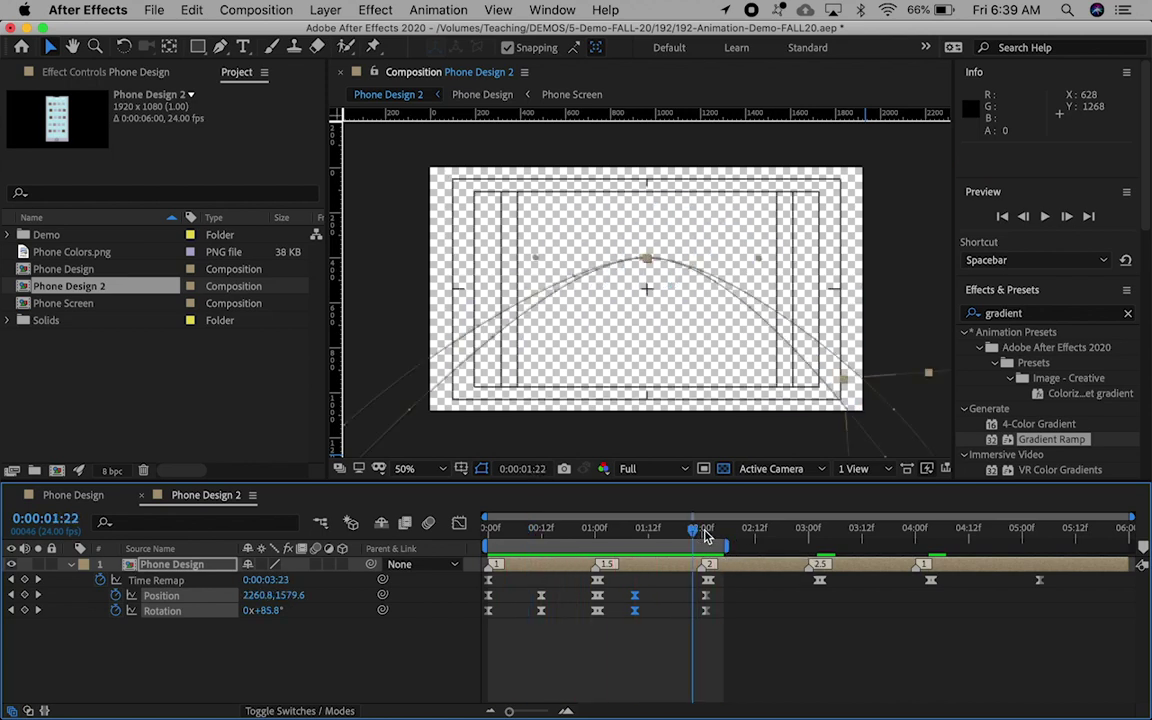
drag(730, 548, 1048, 547)
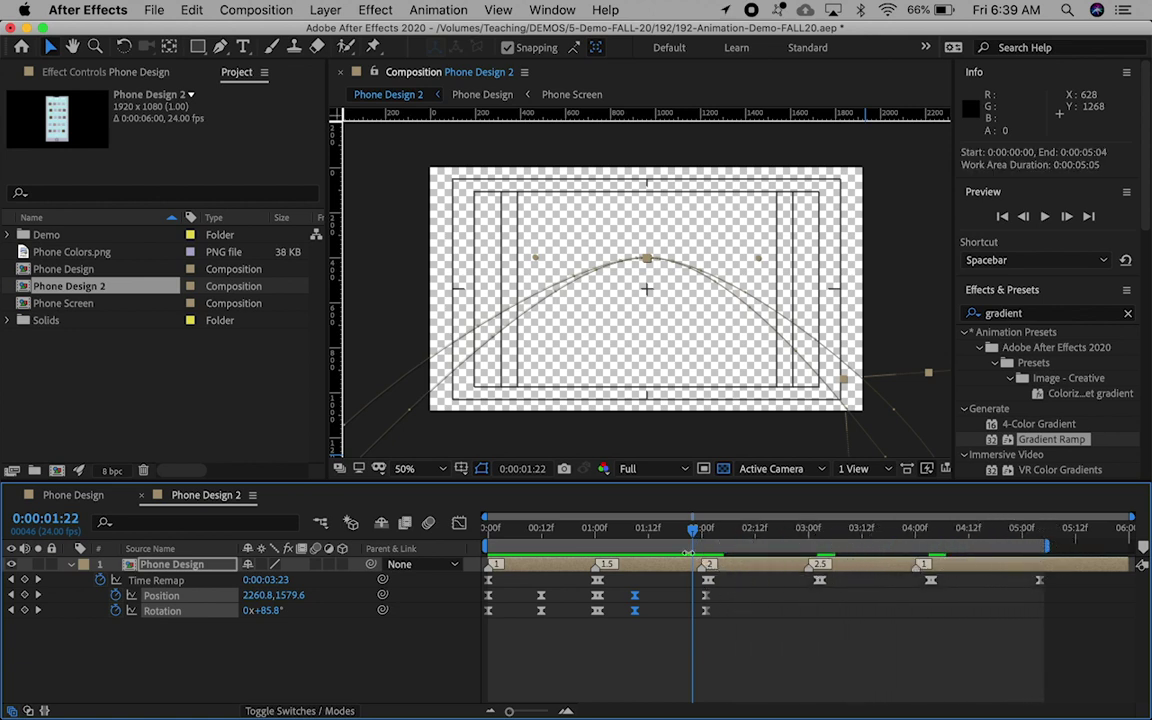
Step: Paste the arc keyframes at 0:00:02:02 and move their middle position and rotation keyframes to 0:00:02:21, previewing the result
drag(697, 531, 713, 531)
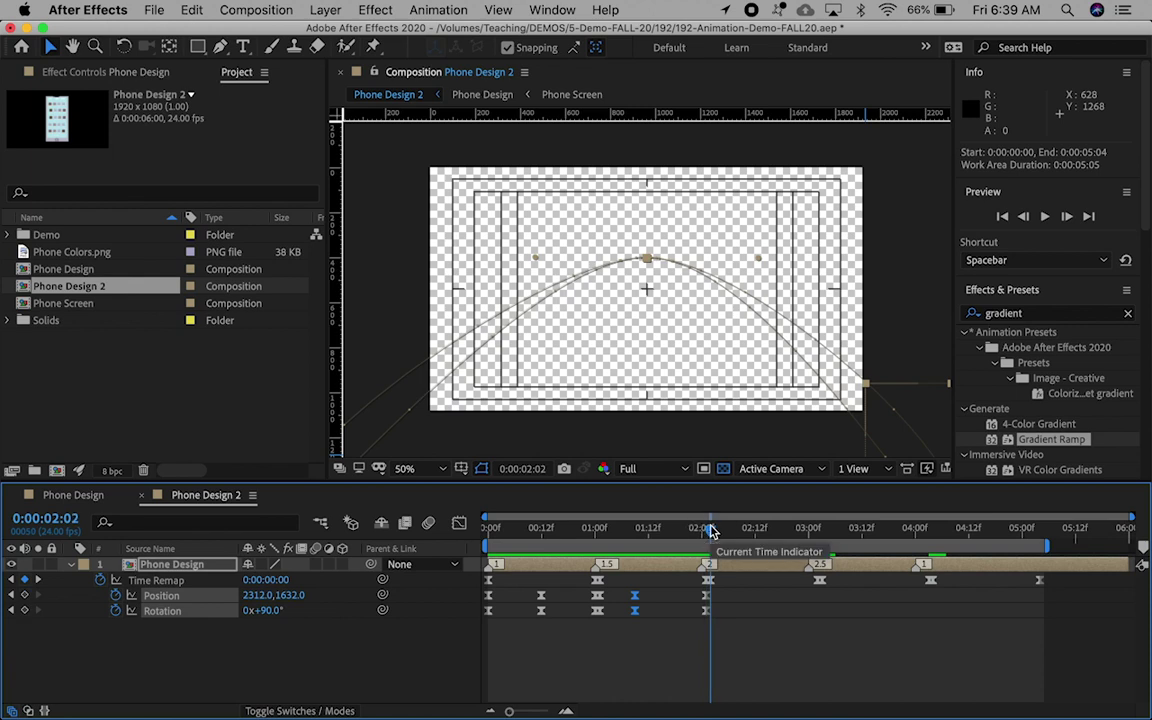
key(cmd+v)
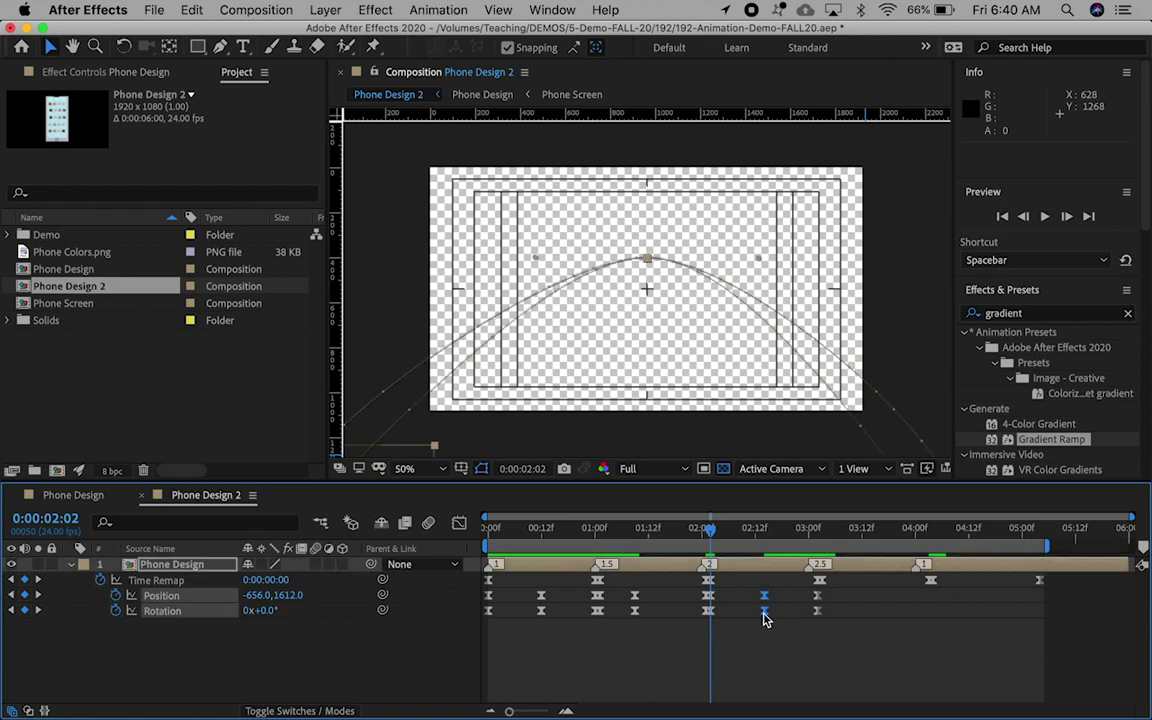
drag(764, 610, 796, 618)
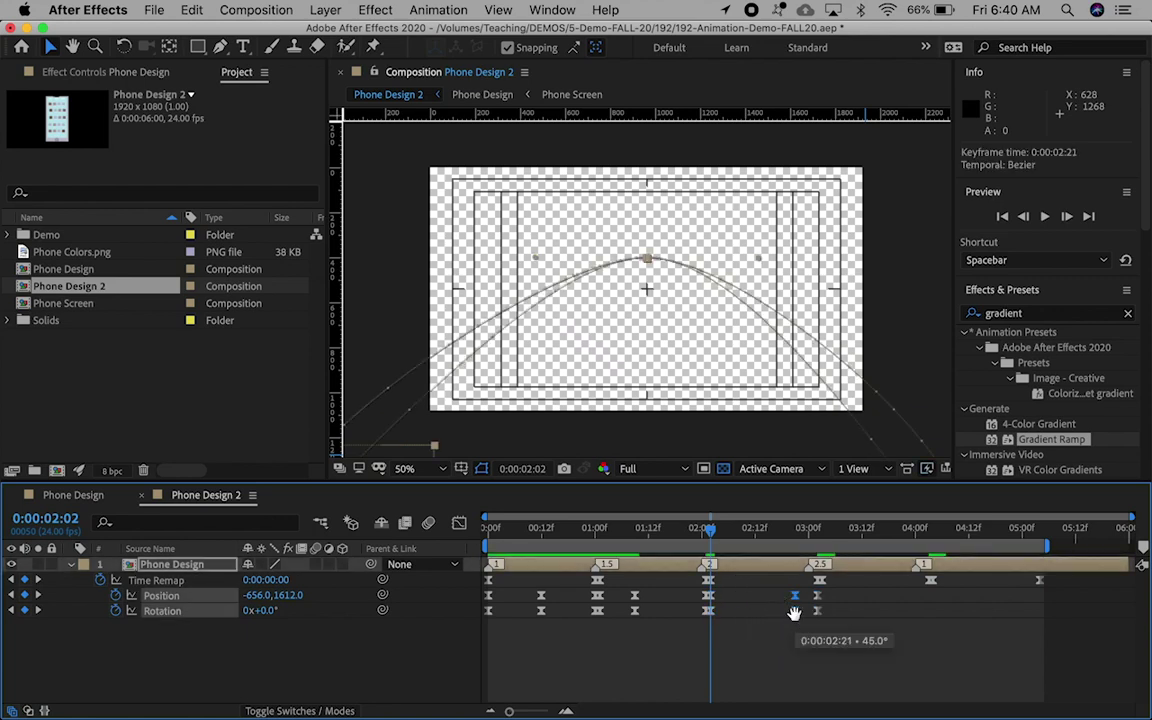
key(space)
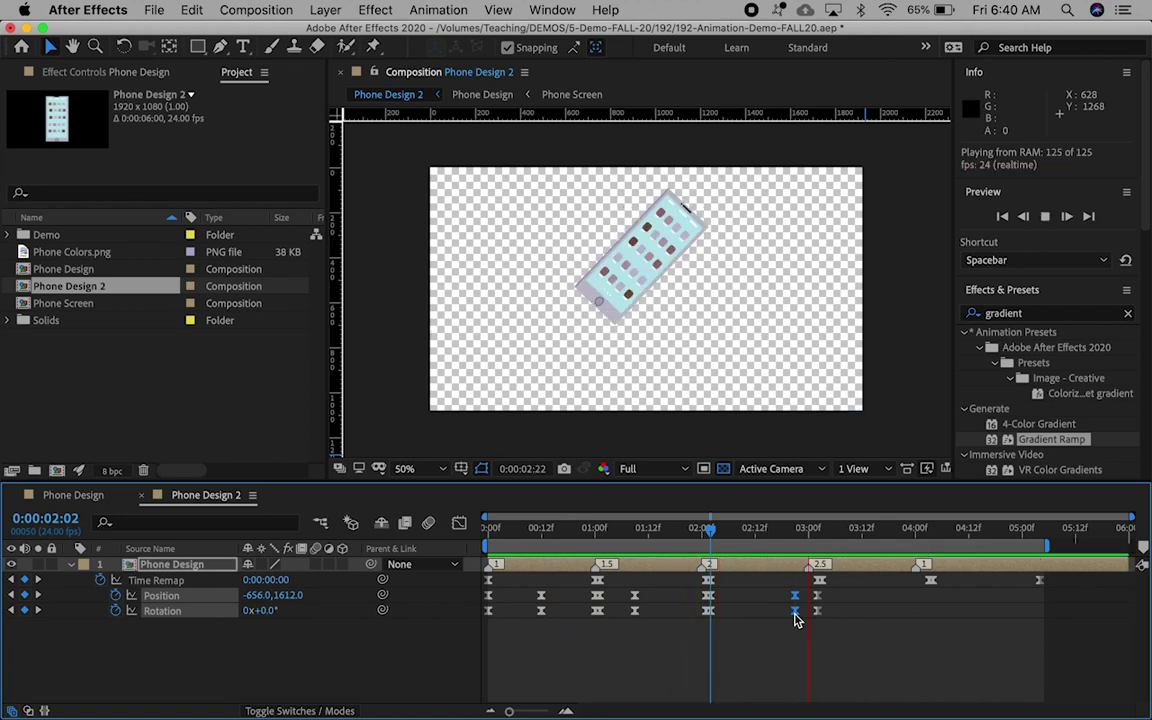
Step: Paste the six arc keyframes at 0:00:03:04 and preview the repeated motion
click(840, 535)
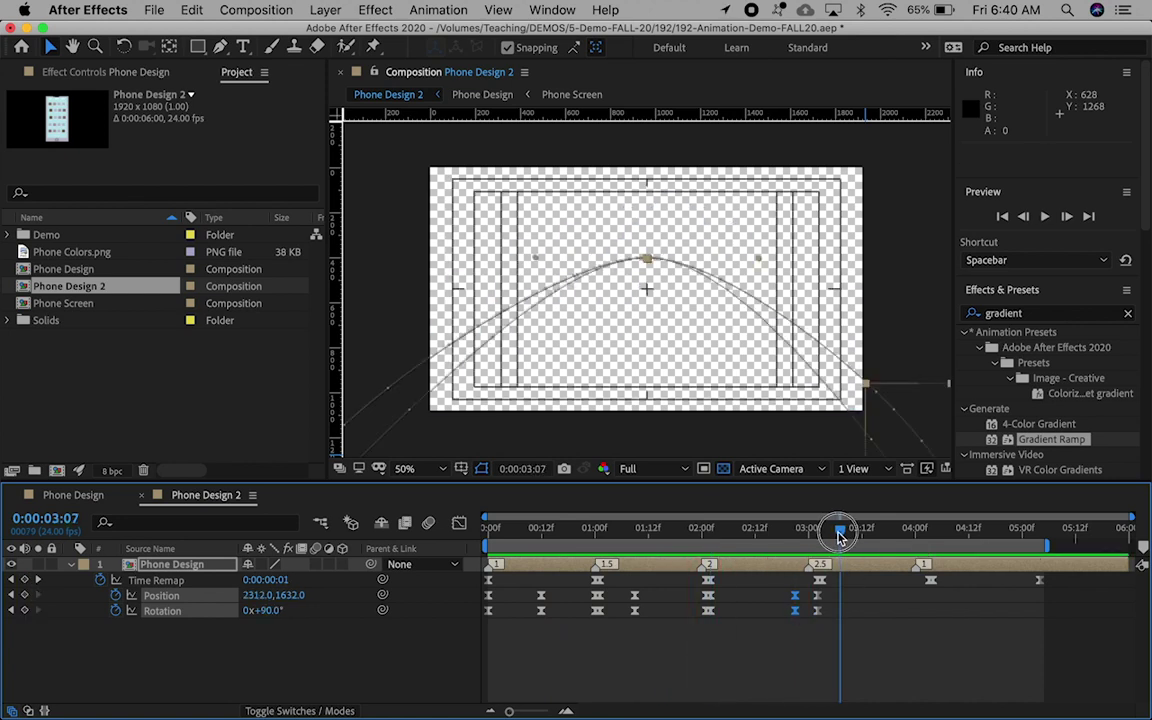
drag(840, 540, 829, 540)
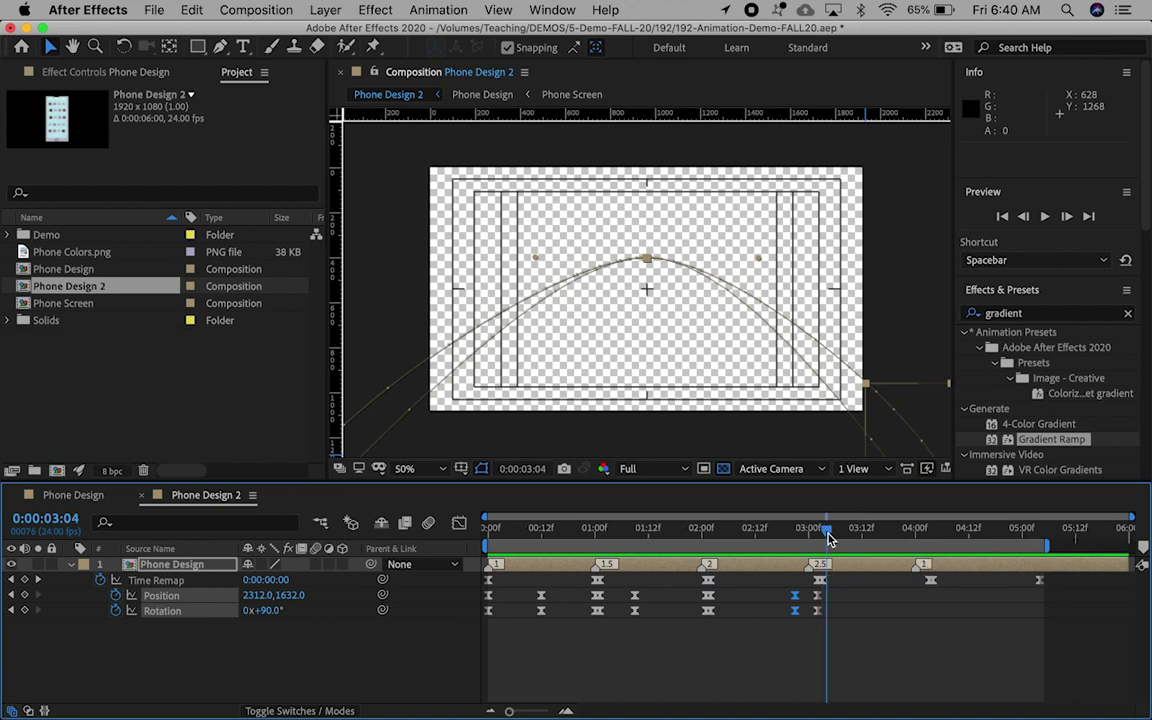
key(super+v)
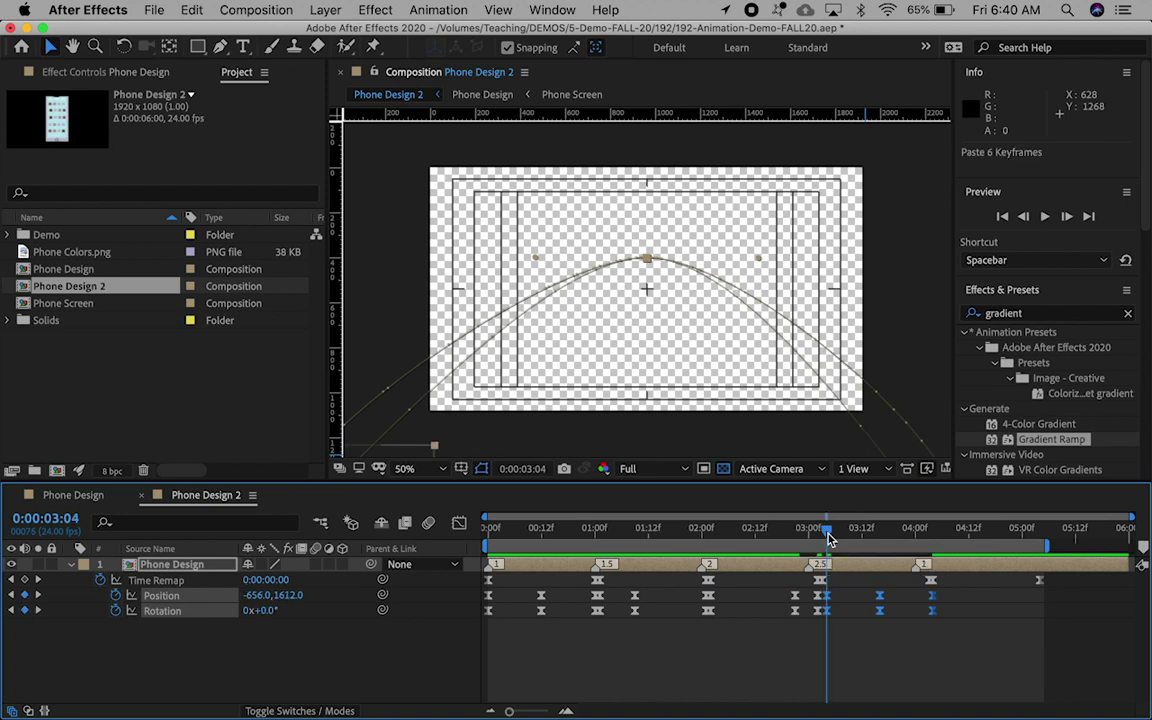
key(space)
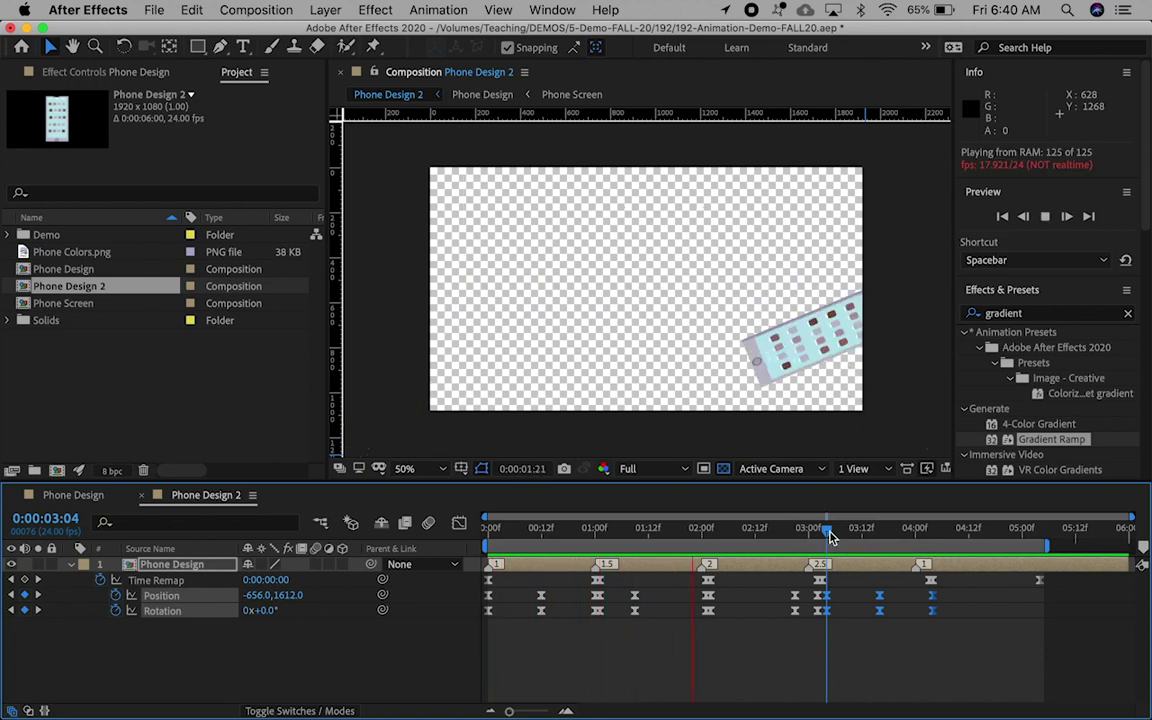
Step: Paste the arc keyframes at 0:00:04:05, with the middle rotation keyframe offset earlier than the position one, and preview the animation
drag(924, 538, 936, 540)
key(ctrl+v)
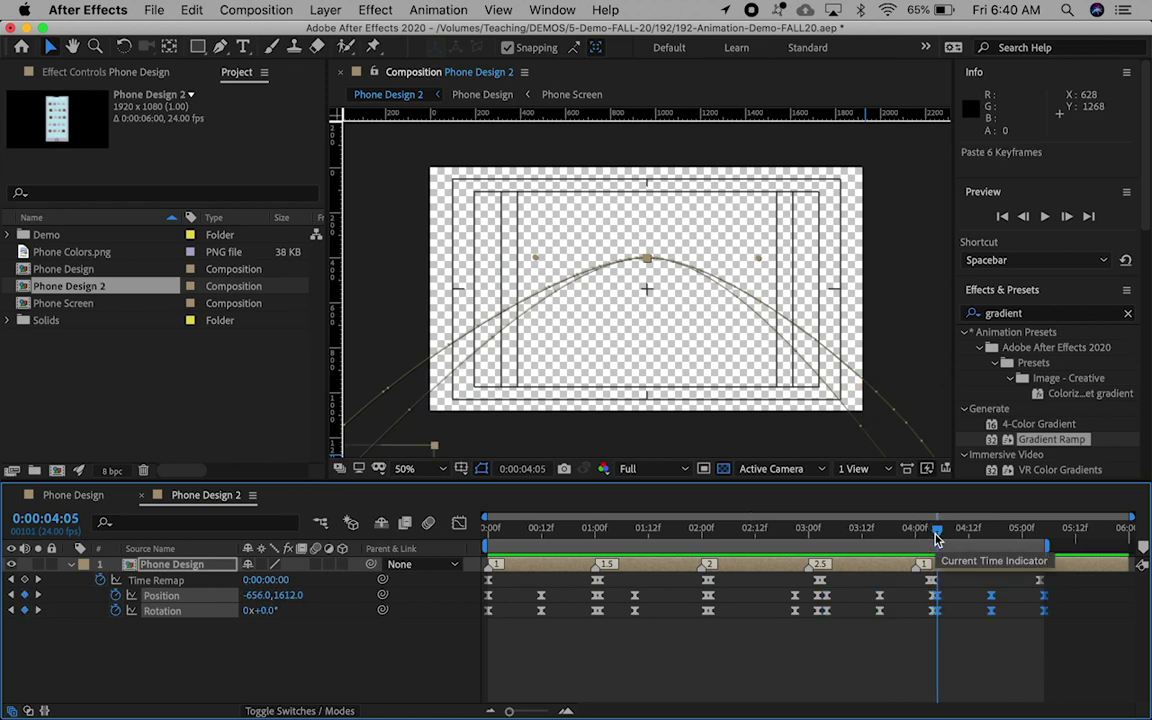
key(space)
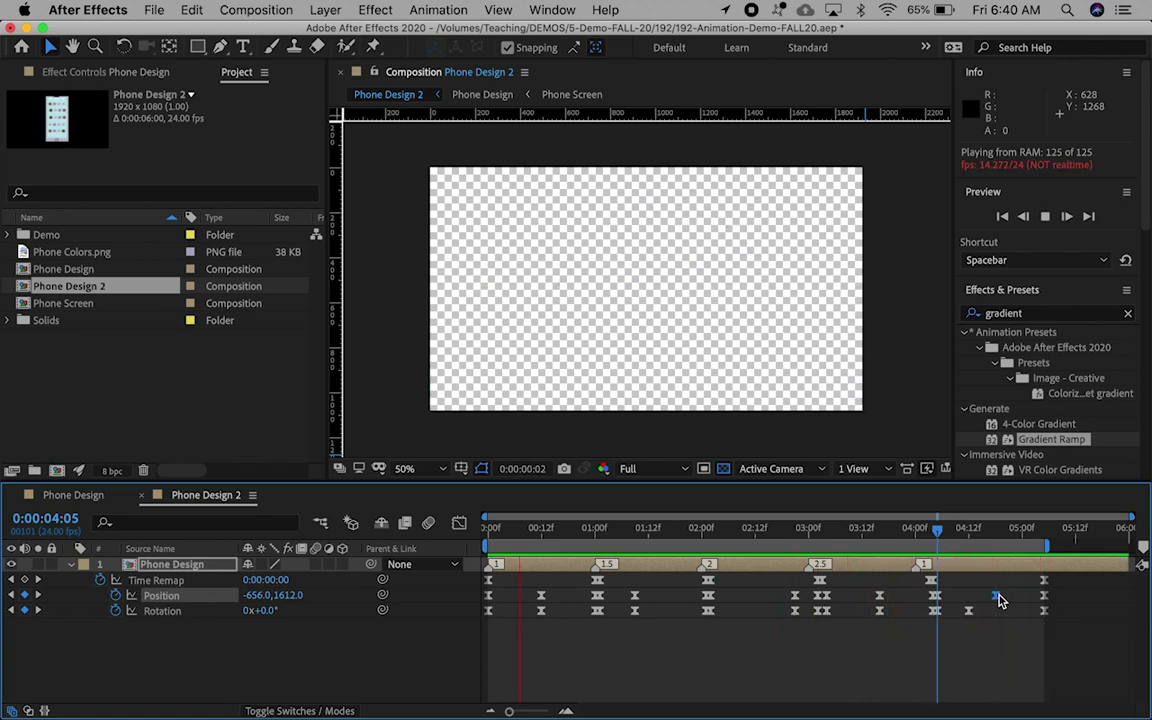
key(space)
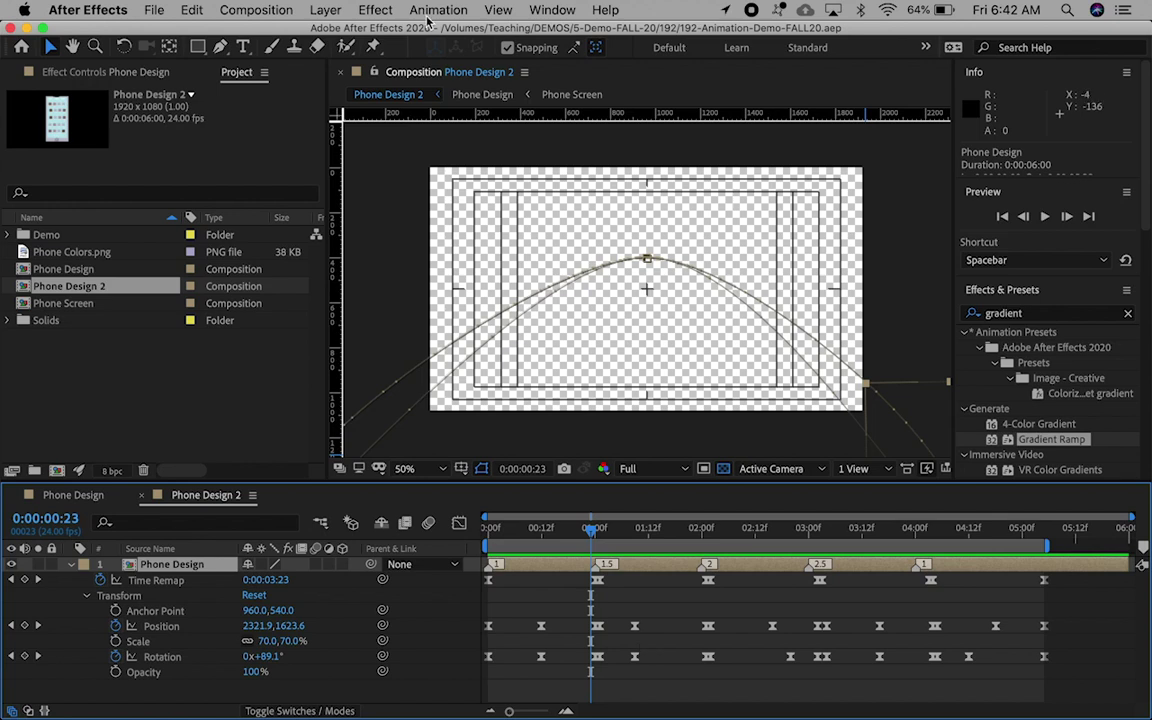
Step: Add the Phone Design 2 composition to the Render Queue for export
click(140, 12)
mouse_move(168, 277)
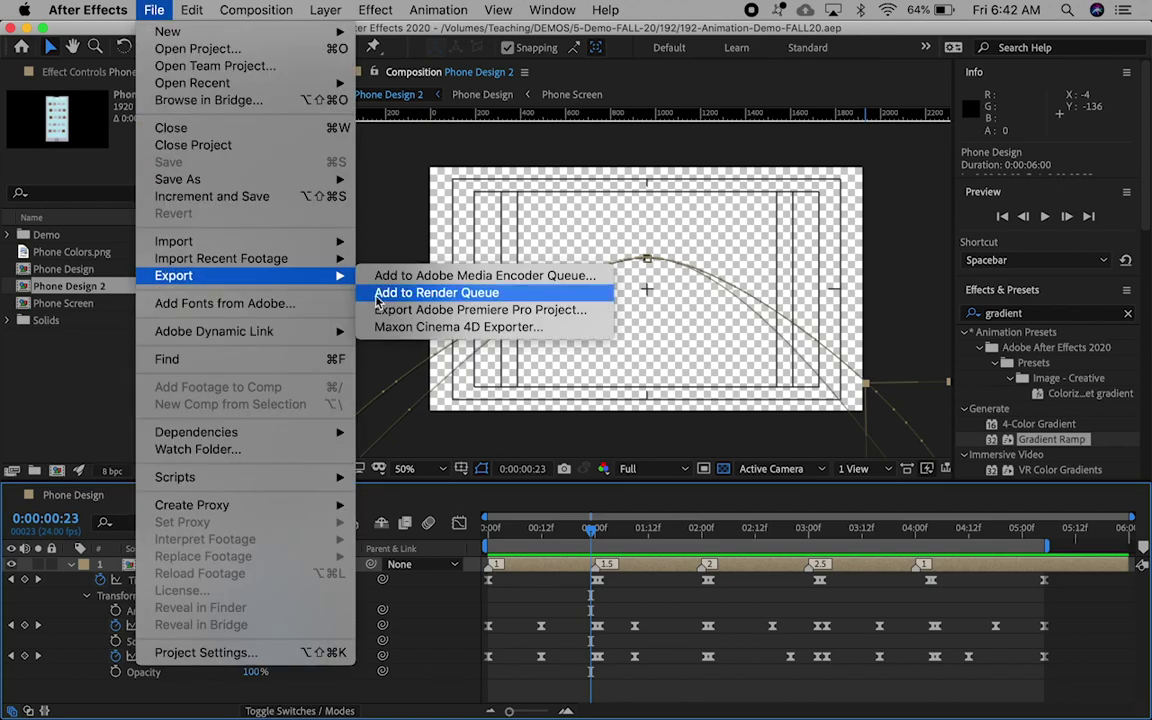